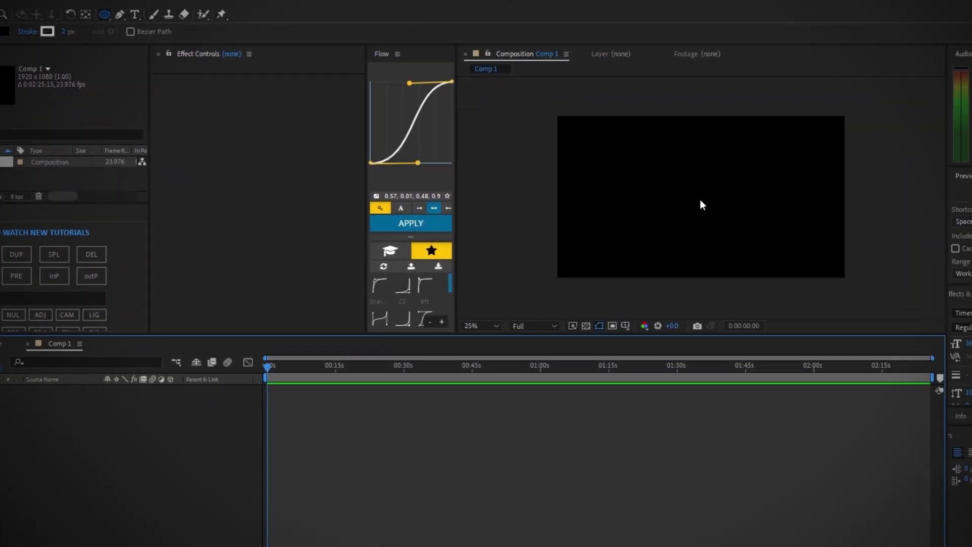
Draw a centred circle with its stroke set to None and a white fill.
left_click_drag(660, 188, 709, 238)
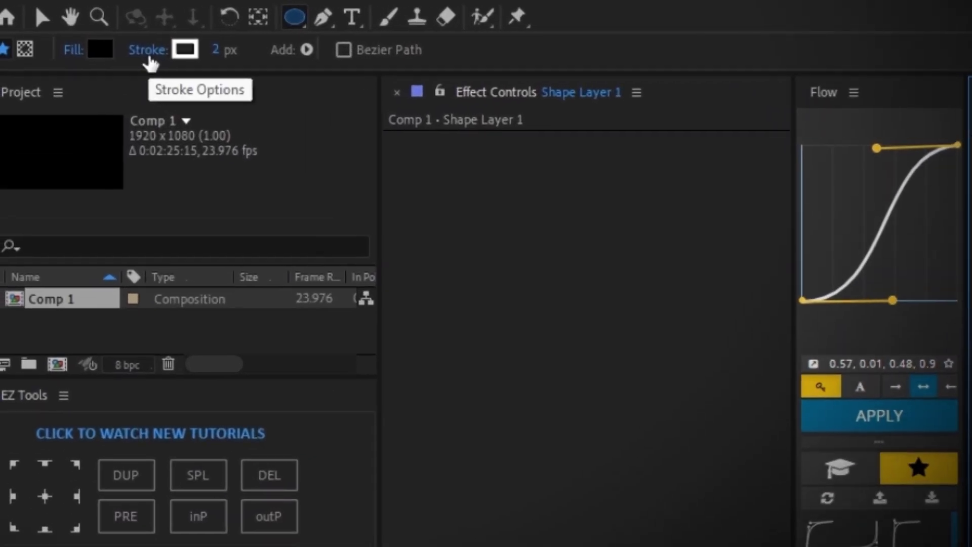
left_click(159, 57)
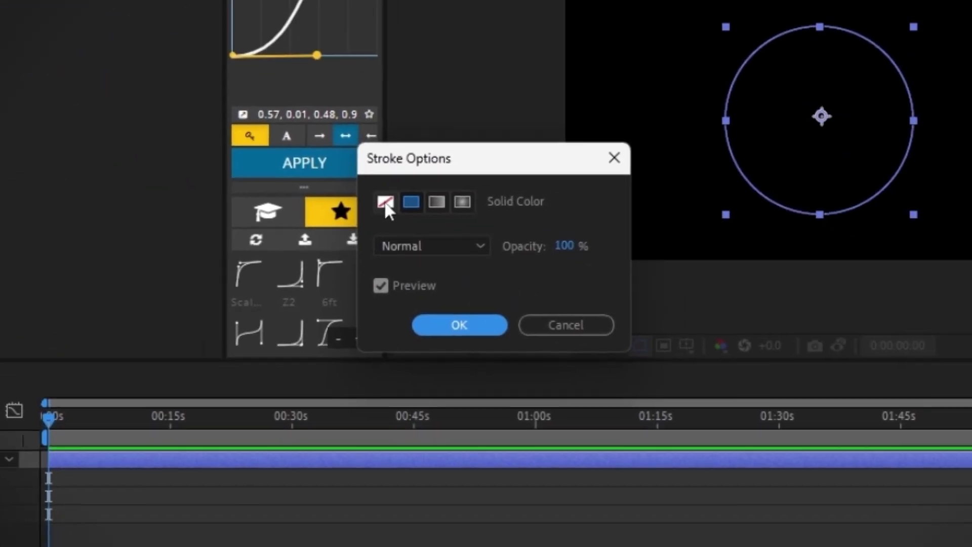
left_click(471, 324)
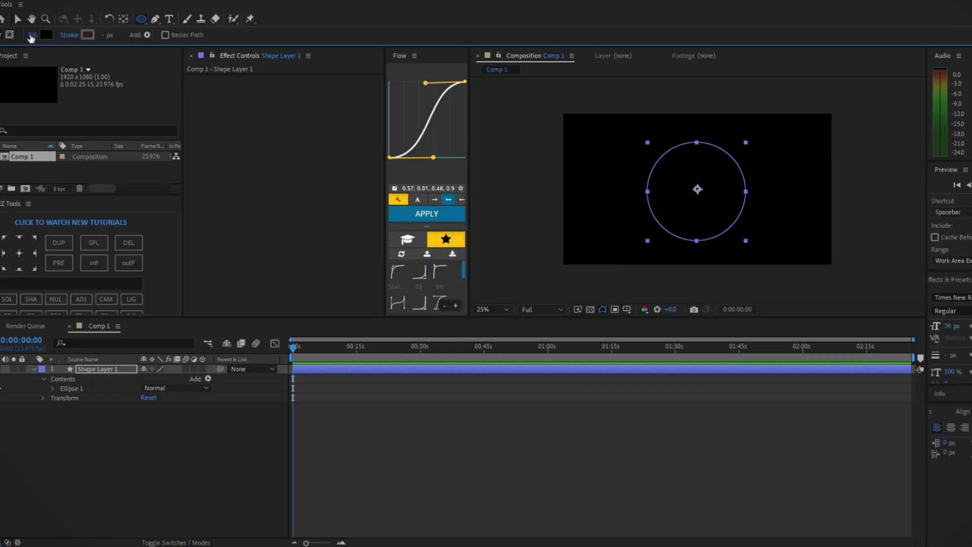
left_click(45, 35)
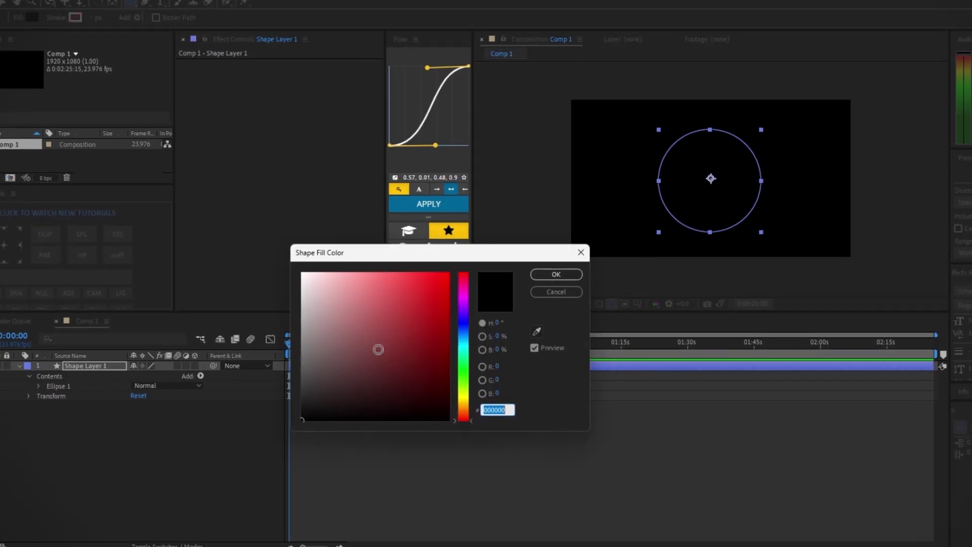
left_click_drag(360, 297, 286, 240)
left_click(590, 242)
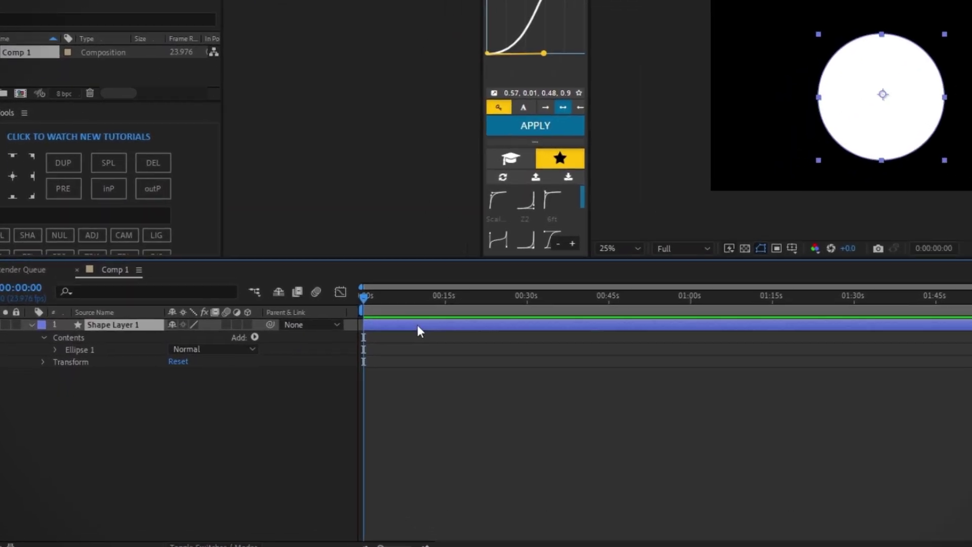
Duplicate the circle as a black Shape Layer 2, scaled down to leave a white ring.
key("ctrl+d")
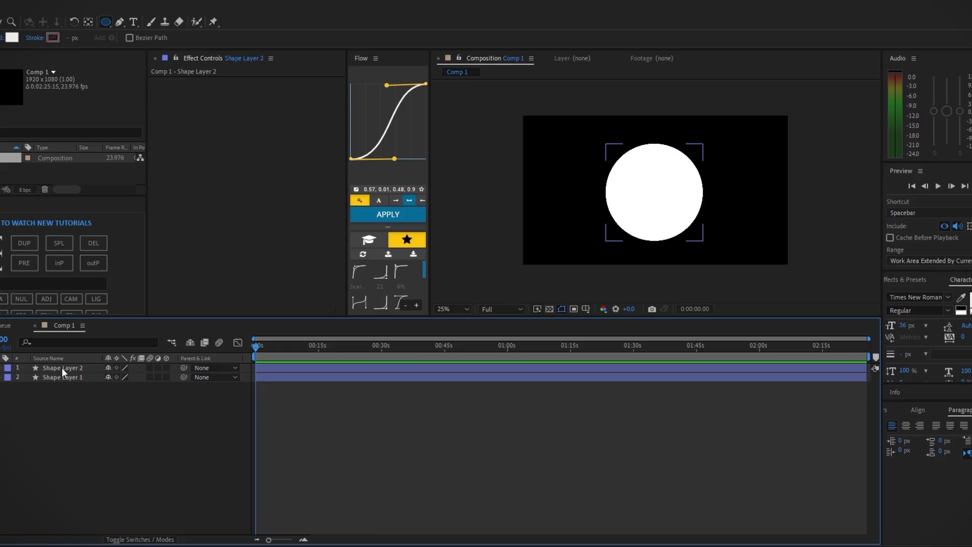
left_click(61, 367)
left_click(11, 38)
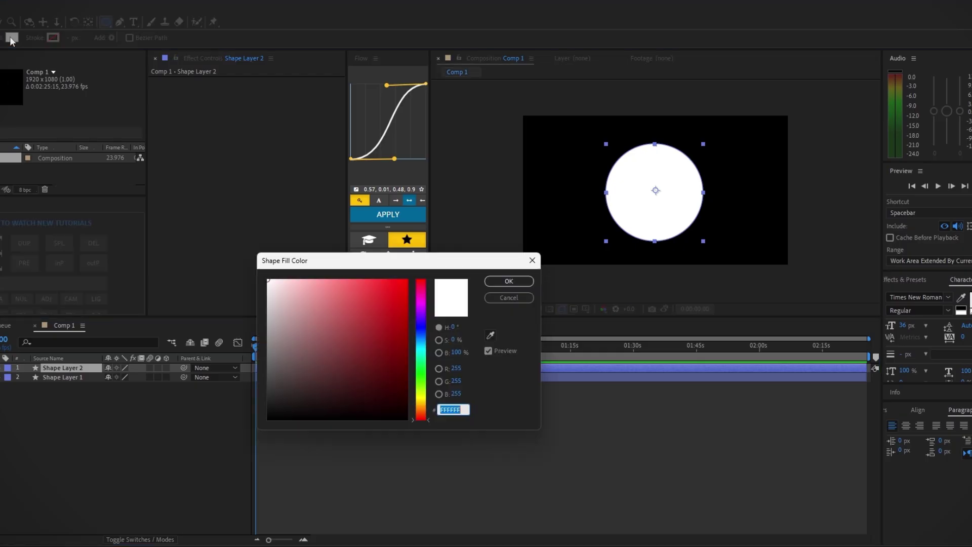
key("Return")
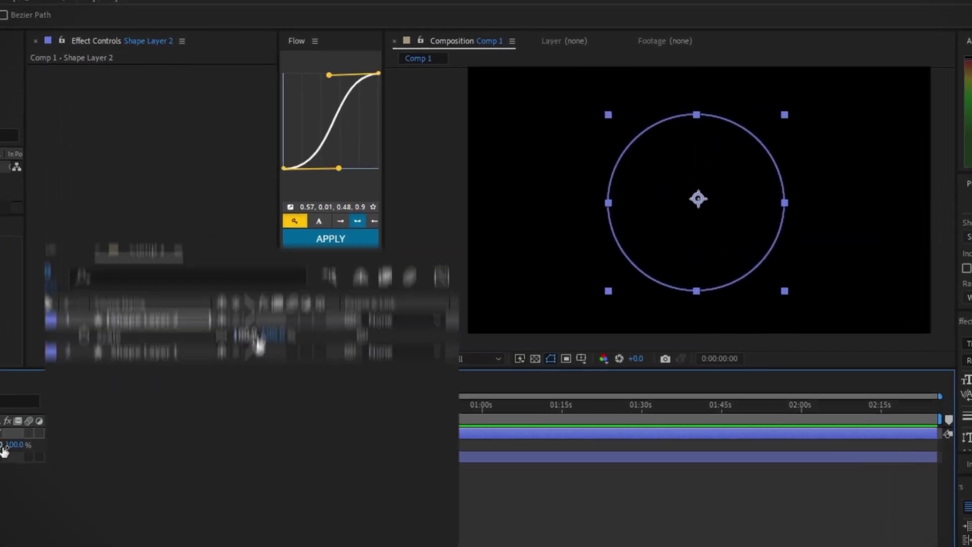
key("s")
left_click_drag(127, 378, 120, 378)
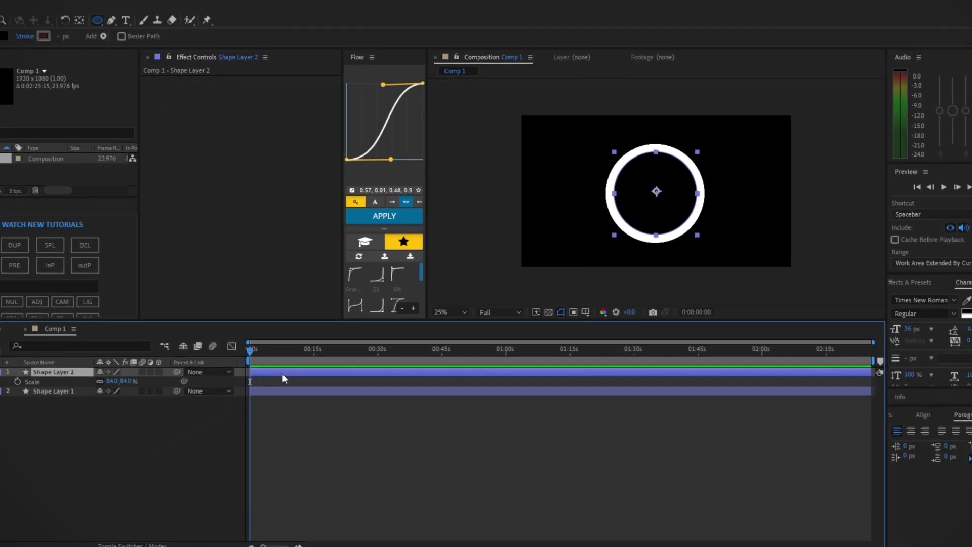
Add a white Shape Layer 3 and a green Shape Layer 4 scaled to 54%.
key("ctrl+d")
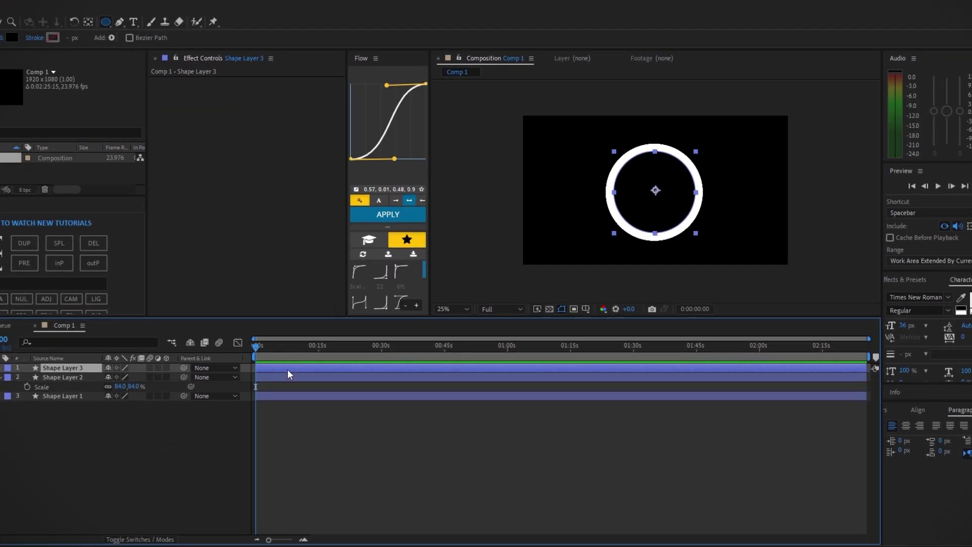
left_click(12, 37)
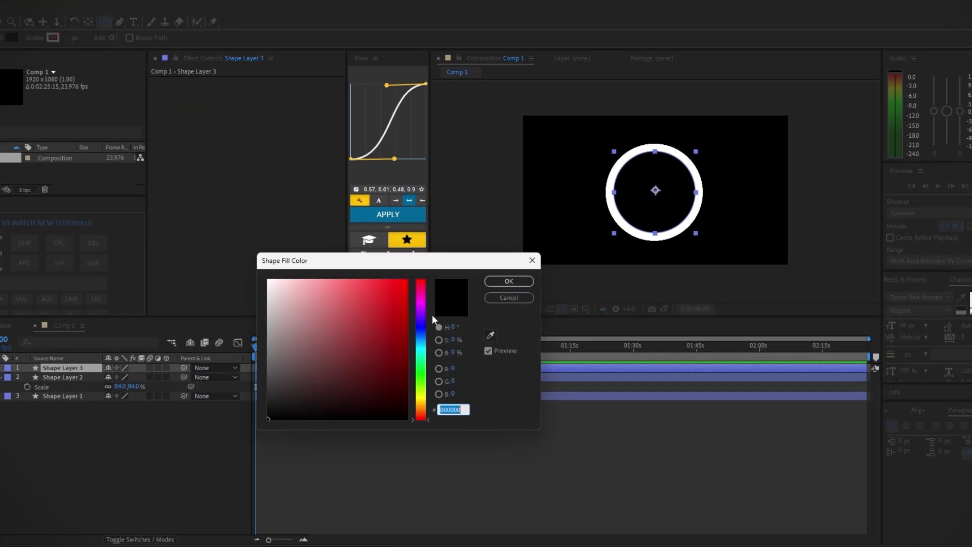
left_click(487, 297)
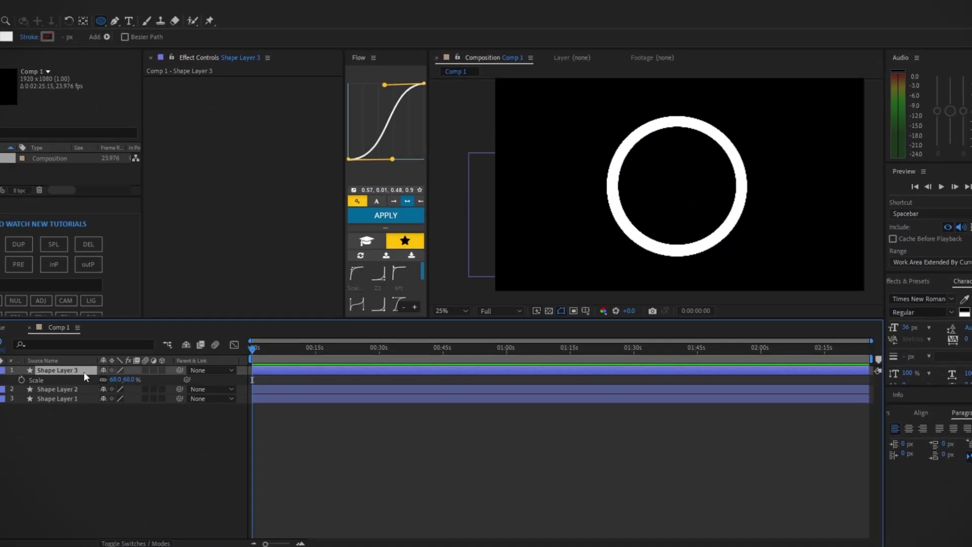
left_click(84, 371)
key("ctrl+d")
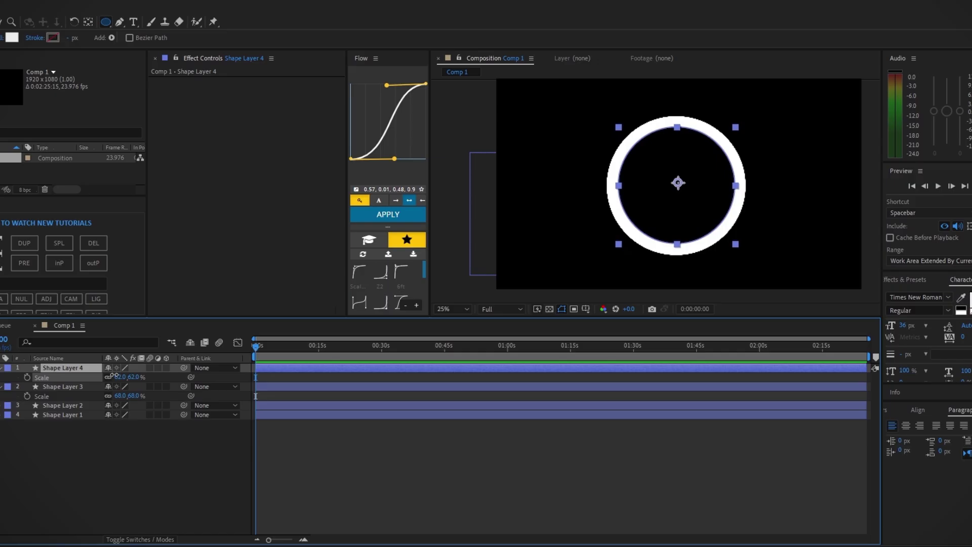
left_click_drag(114, 376, 110, 377)
left_click_drag(419, 373, 422, 362)
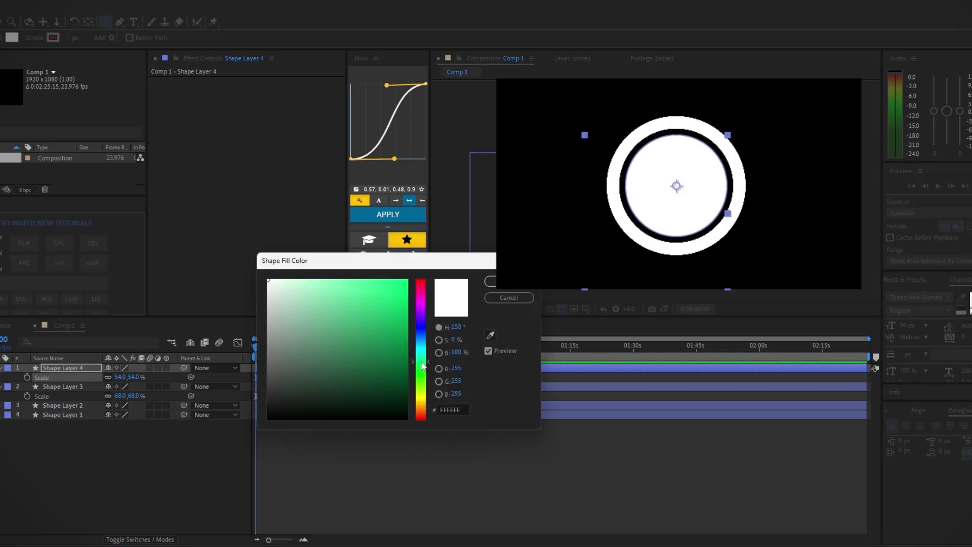
key("Return")
Add Shape Layer 5 as a smaller black circle at the centre.
key("ctrl+d")
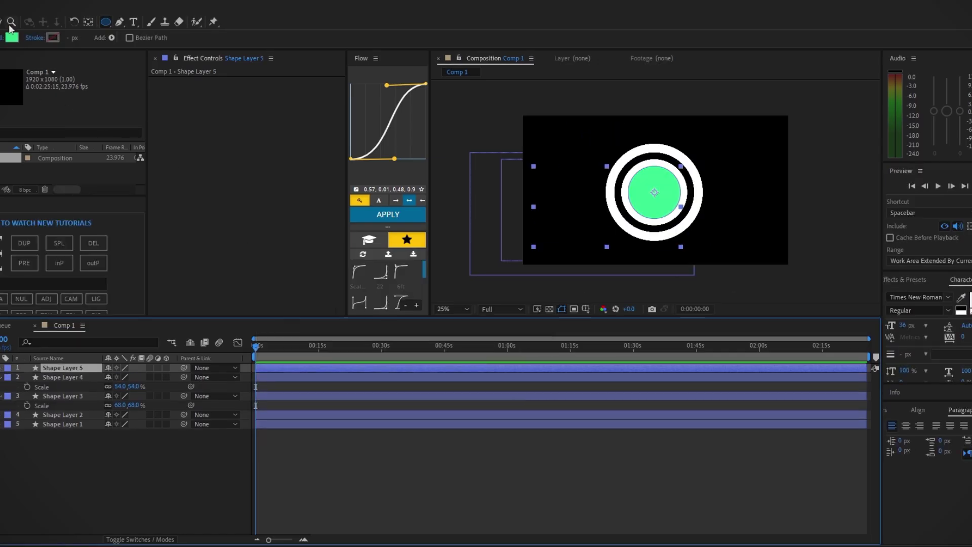
left_click(12, 37)
key("Return")
key("s")
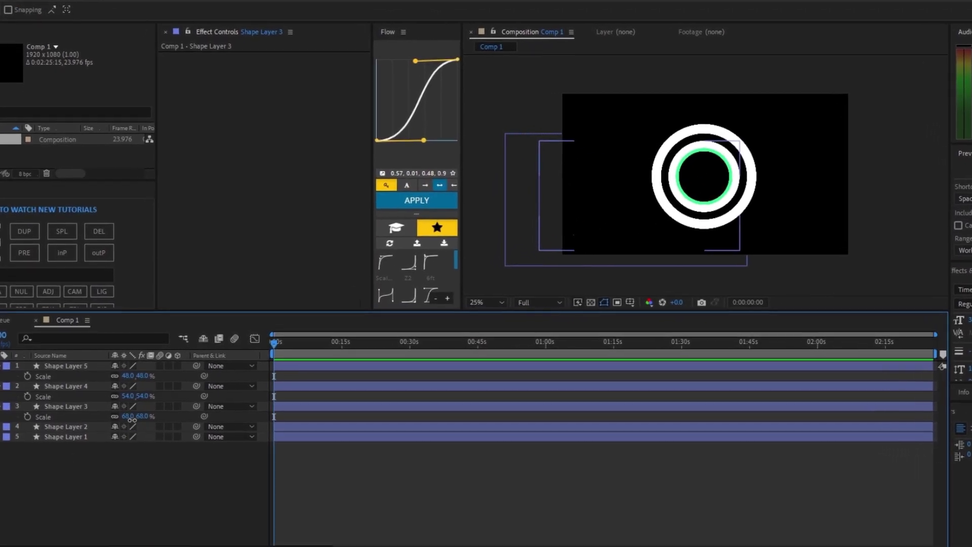
left_click(95, 427)
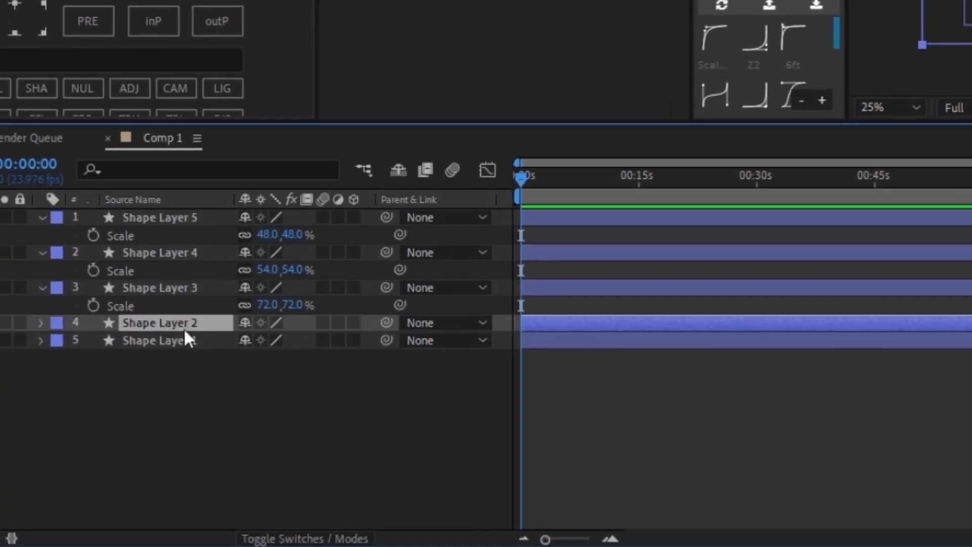
Pre-compose Shape Layers 1 and 2 into Pre-comp 1.
left_click(180, 340, "shift")
right_click(180, 340)
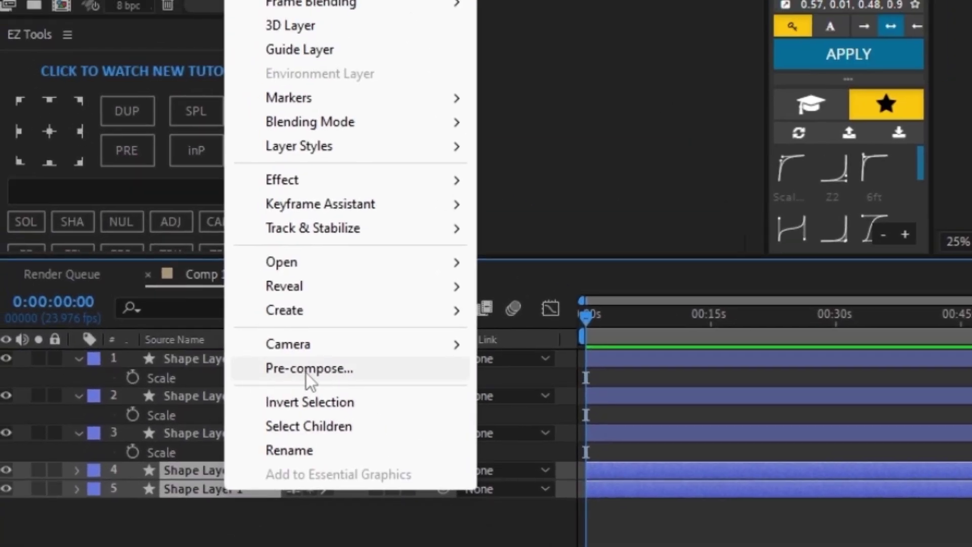
left_click(331, 370)
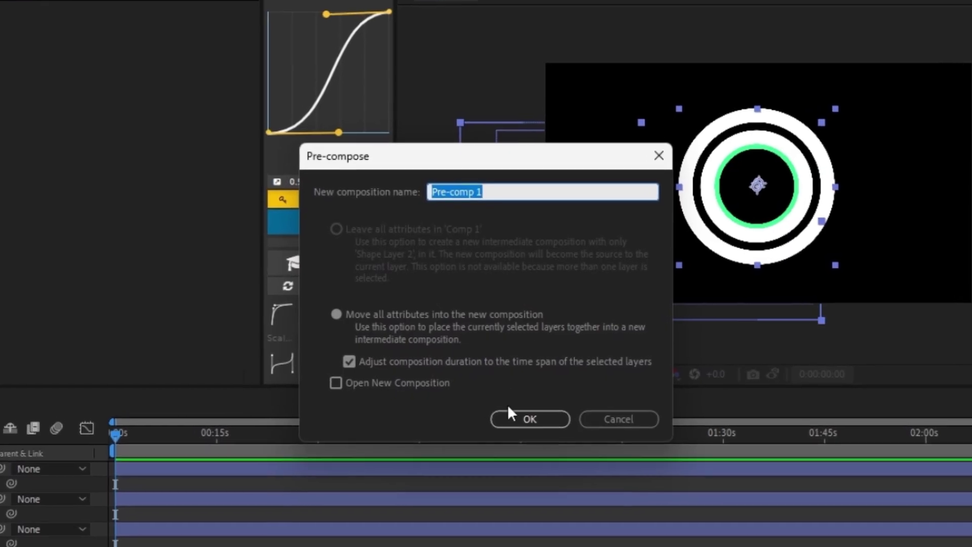
left_click(524, 426)
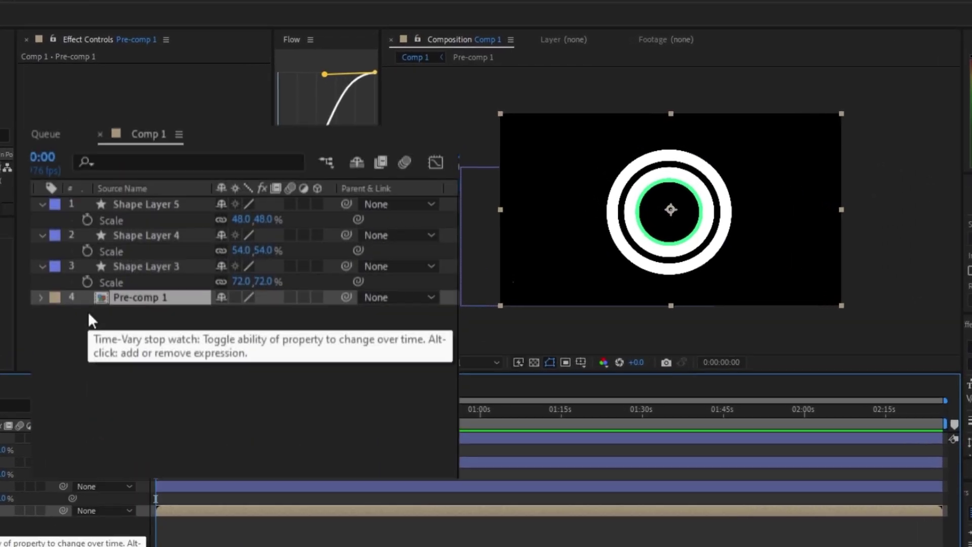
Keyframe Pre-comp 1's Scale to dip to about 81% and return to 100%.
left_click(83, 306)
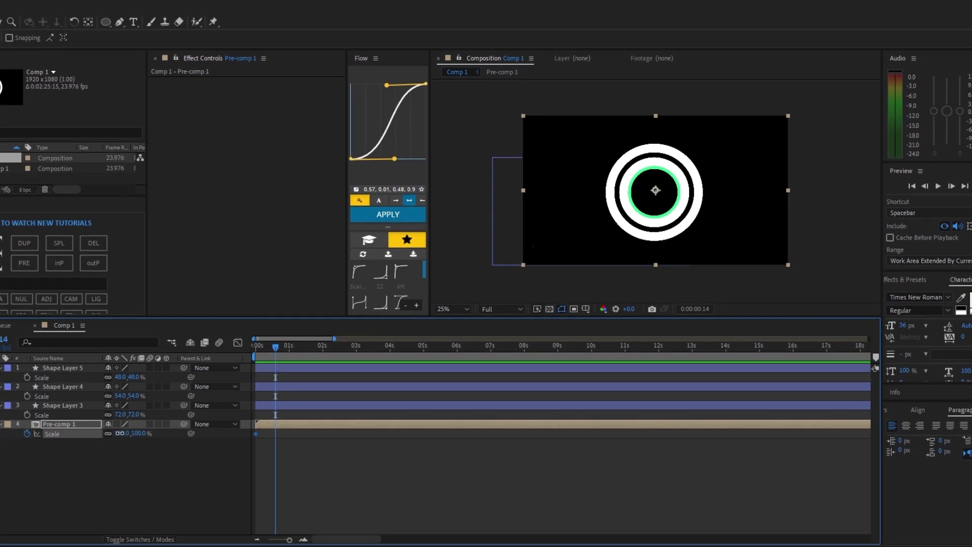
key("space")
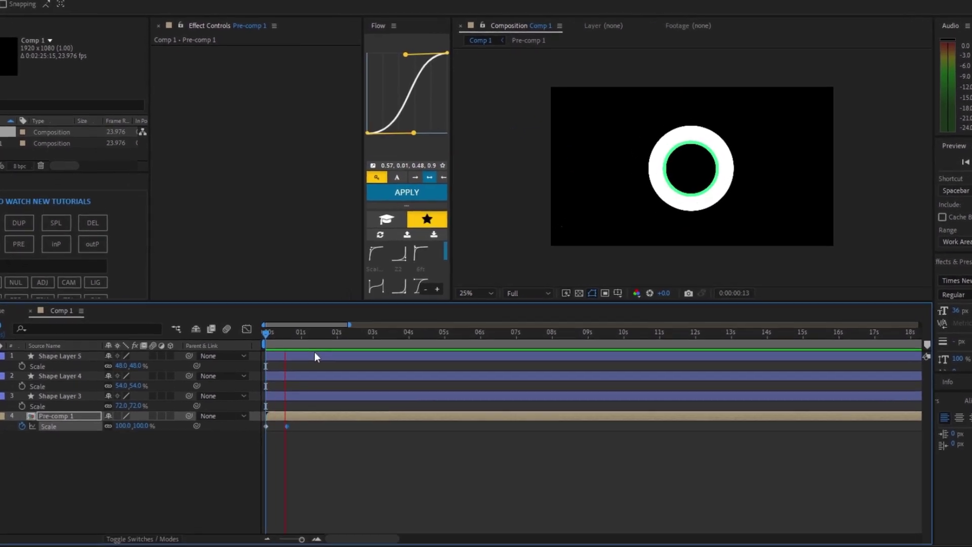
key("space")
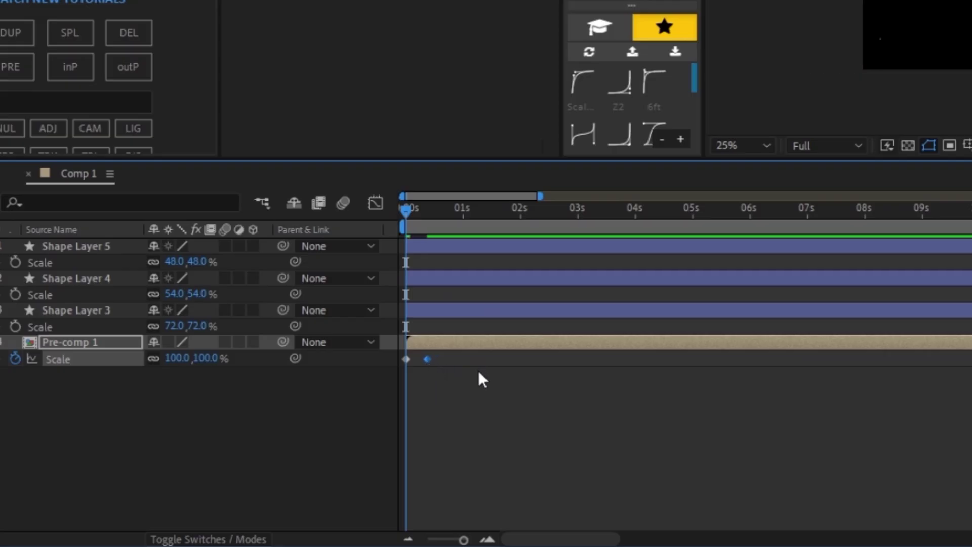
left_click(450, 217)
left_click(174, 358)
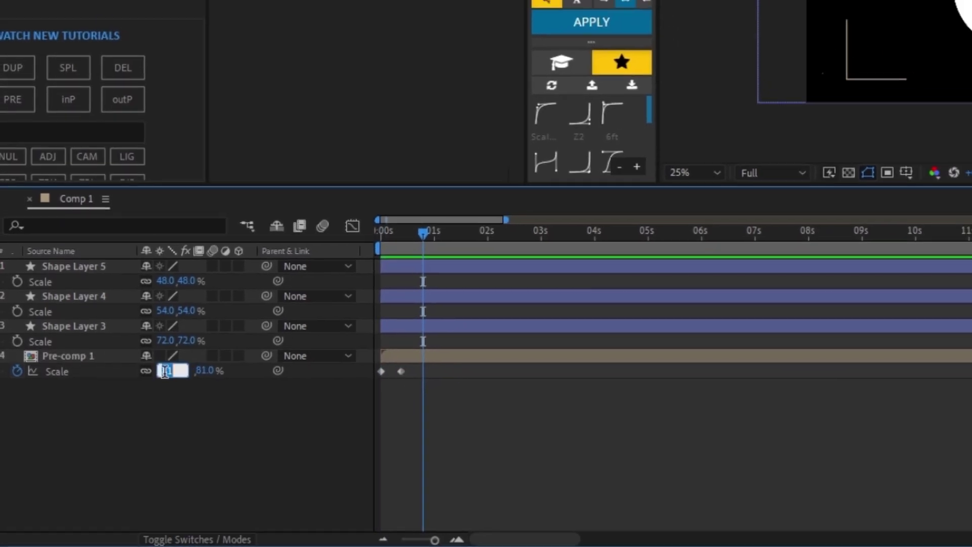
type("100")
key("Return")
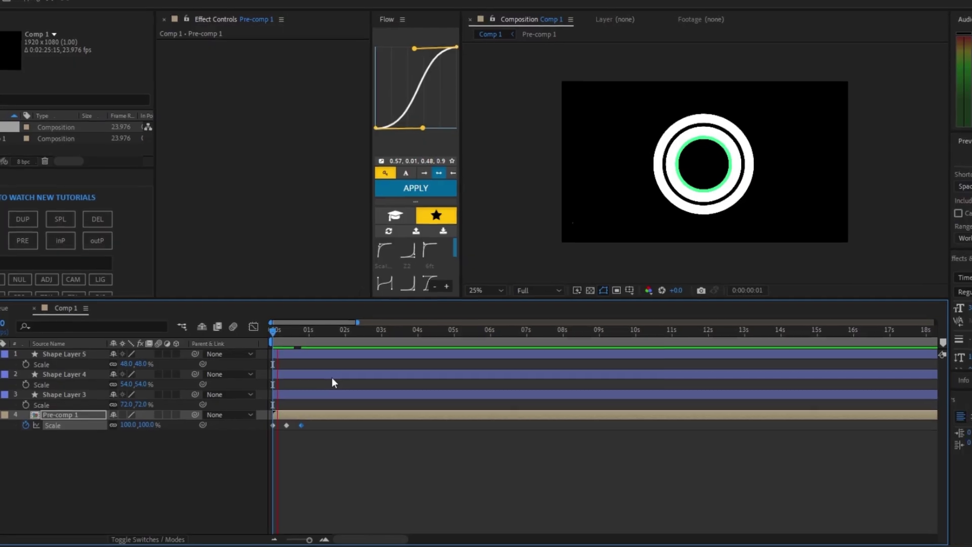
scroll(321, 387, "up", 5)
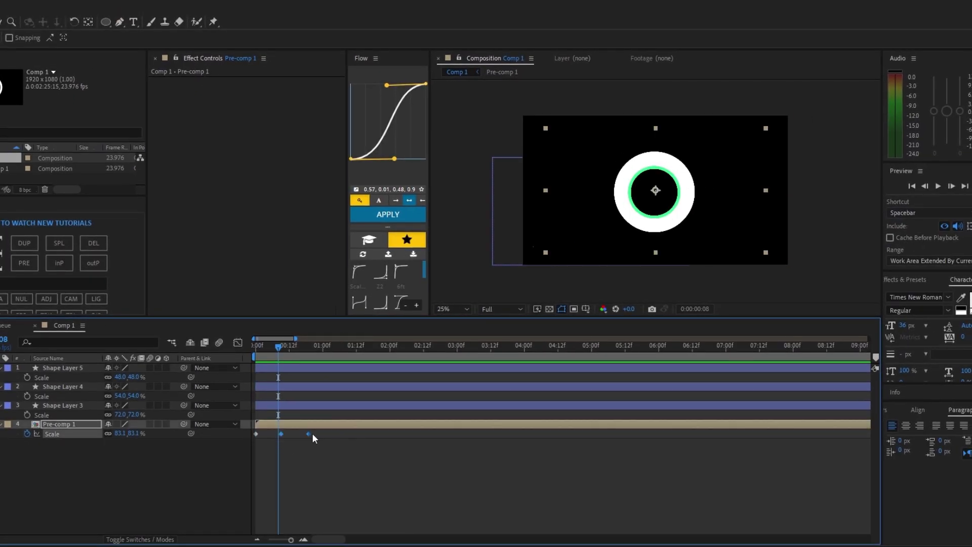
key("Home")
left_click(293, 405)
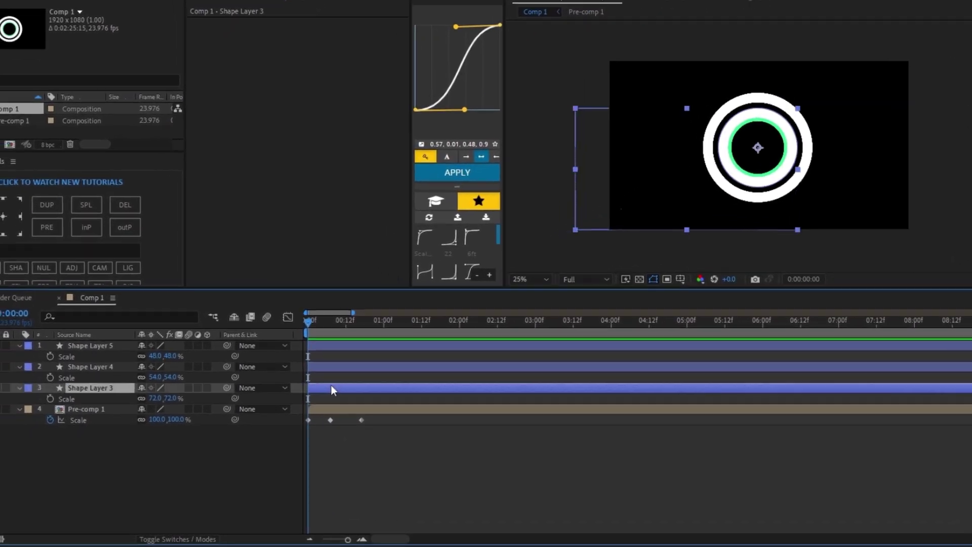
Pre-compose Shape Layer 3 and paste Pre-comp 1's Scale keyframes onto it.
right_click(332, 389)
left_click(362, 320)
left_click(569, 322)
left_click_drag(380, 415, 295, 403)
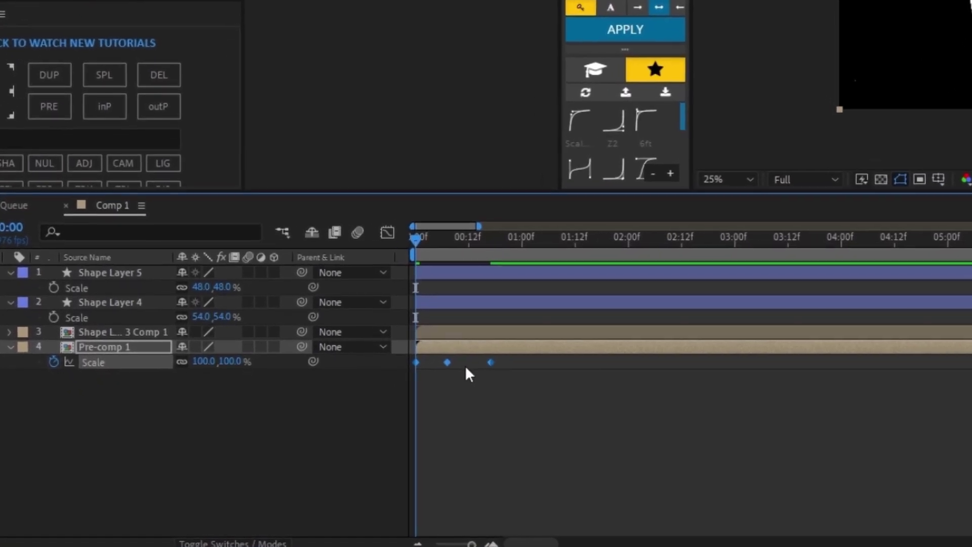
left_click(451, 333)
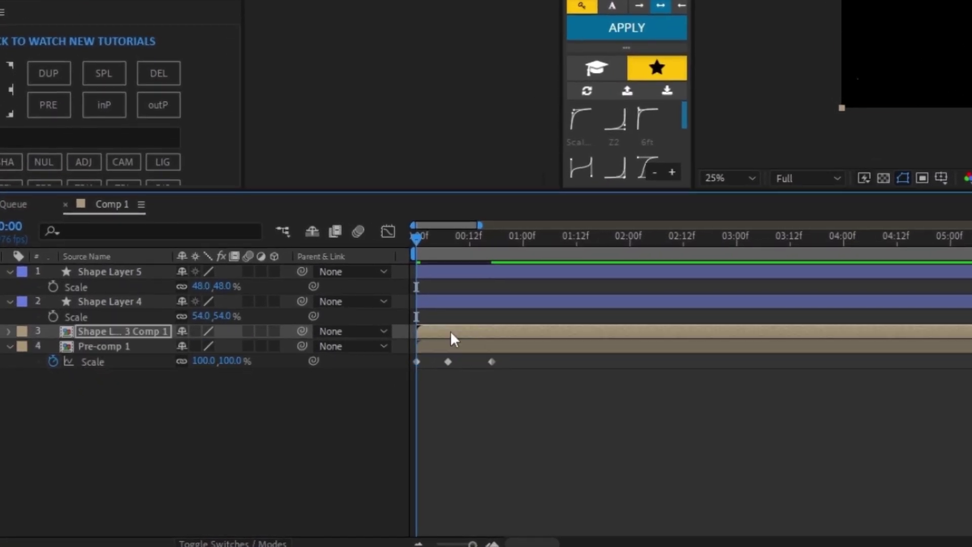
key("ctrl+v")
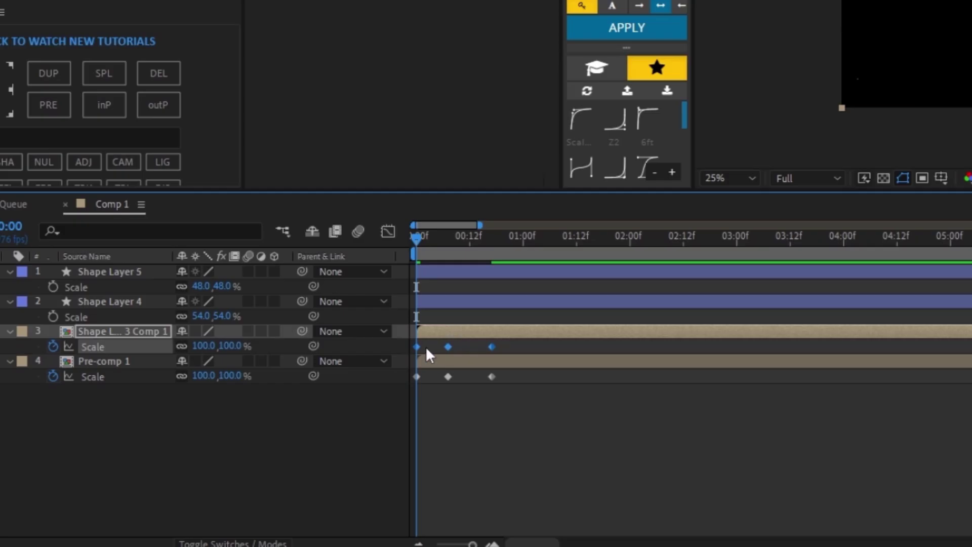
Pre-compose Shape Layers 4 and 5 into Pre-comp 2 with the same Scale keyframes.
left_click(463, 297)
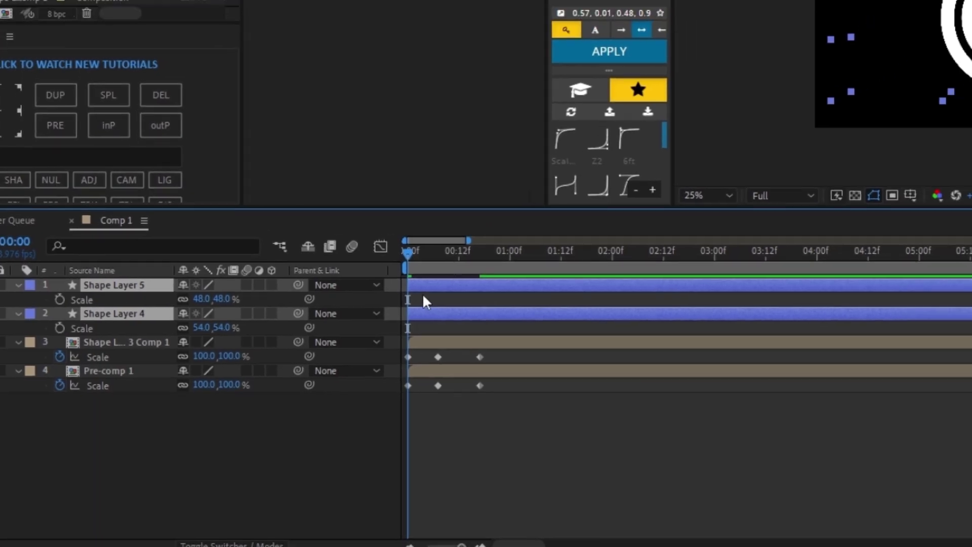
right_click(465, 267)
left_click(427, 235)
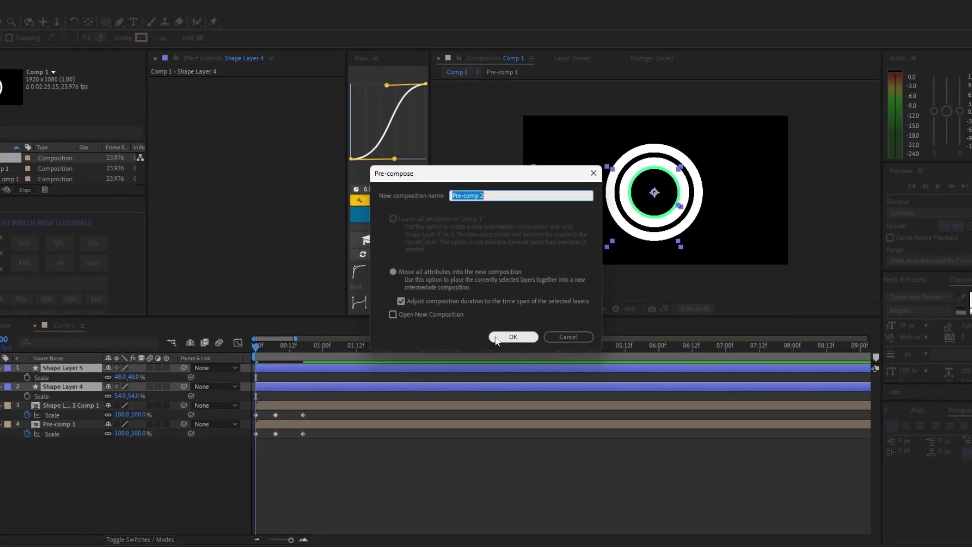
left_click(497, 338)
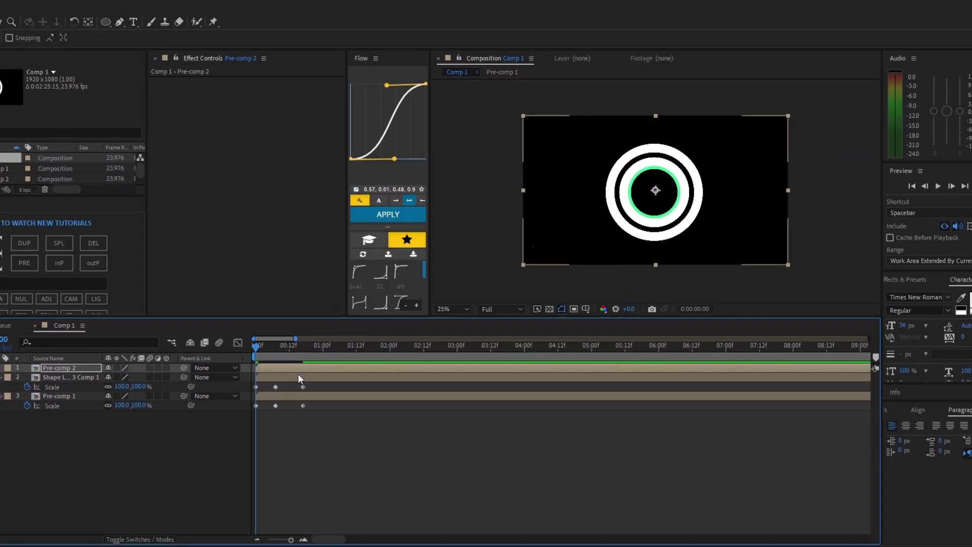
key("ctrl+v")
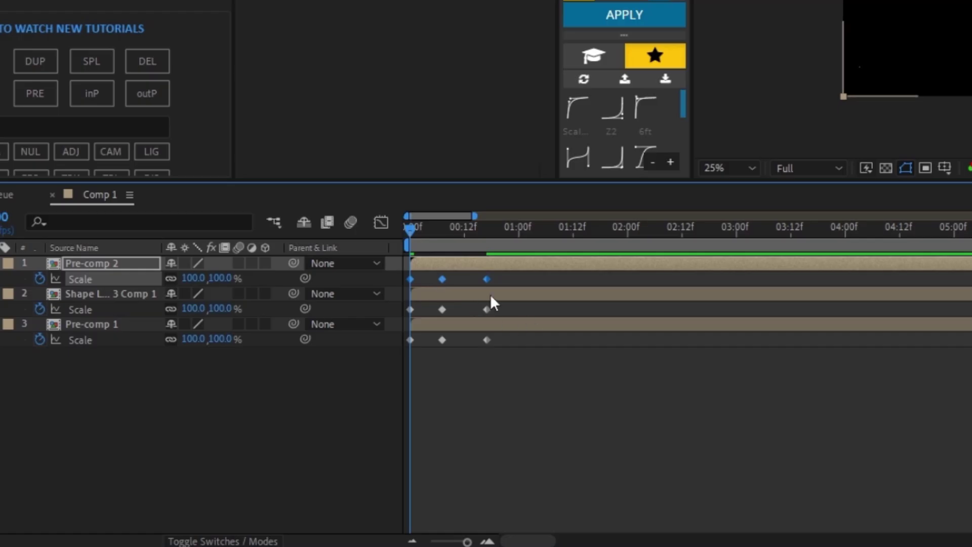
left_click_drag(490, 296, 408, 350)
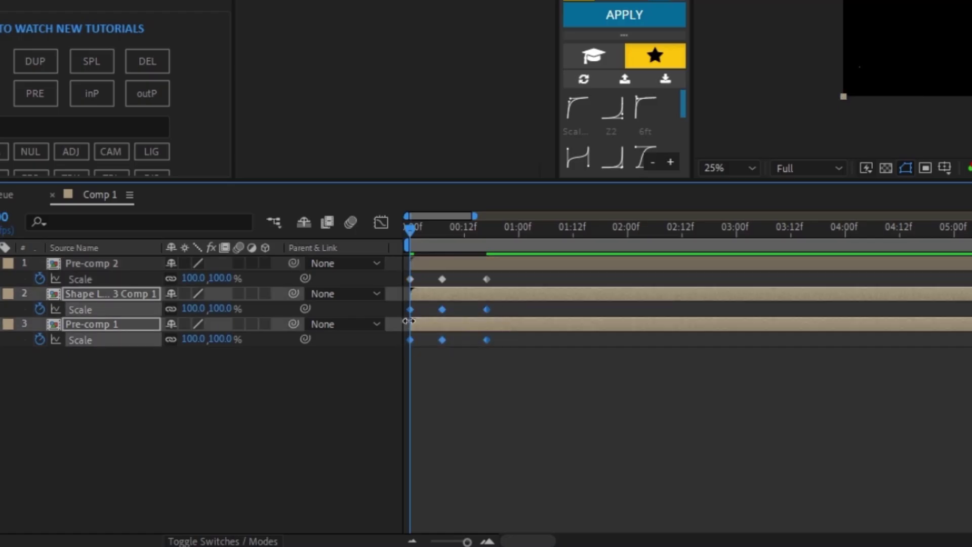
Stagger the lower layers' Scale keyframes, enable motion blur, and Easy Ease all keyframes.
left_click_drag(424, 312, 444, 315)
left_click(428, 342)
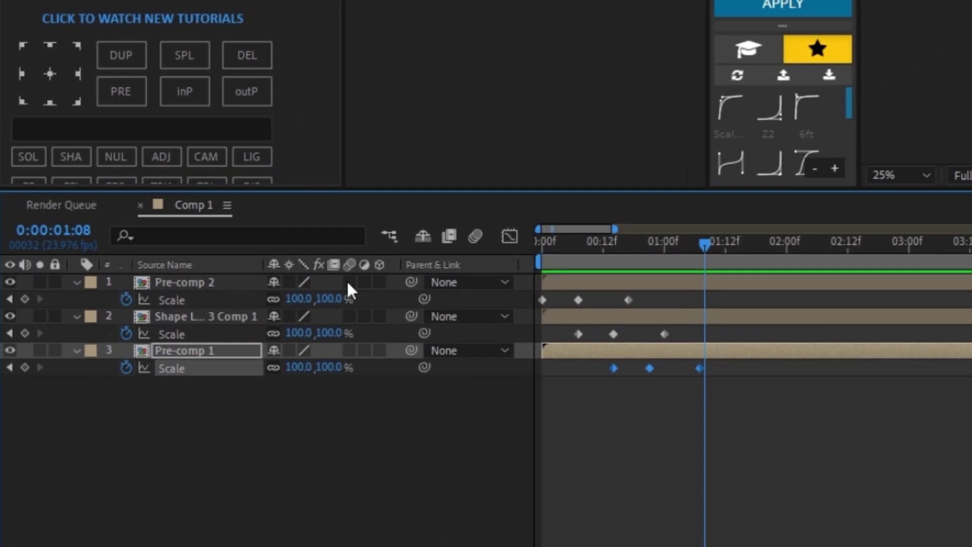
left_click_drag(348, 282, 349, 350)
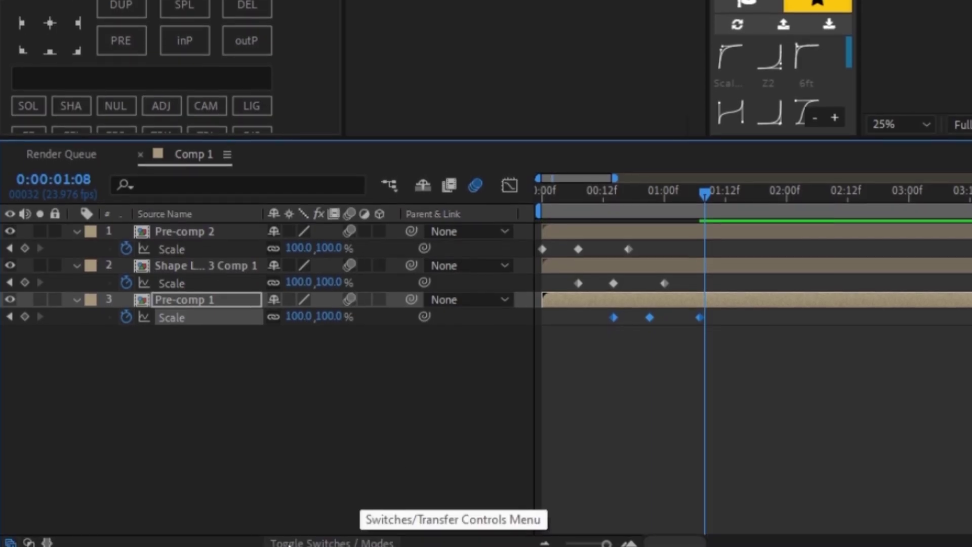
left_click(332, 530)
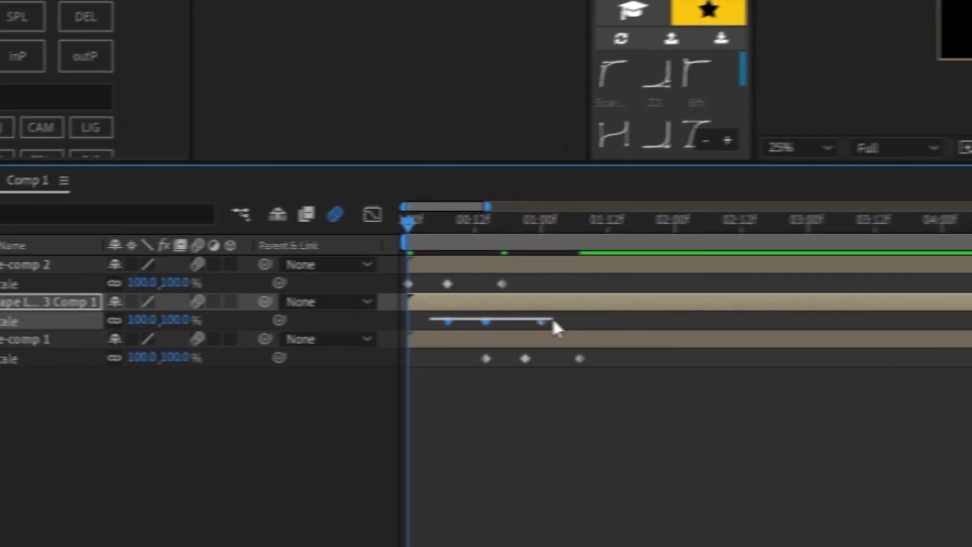
left_click_drag(395, 312, 494, 319)
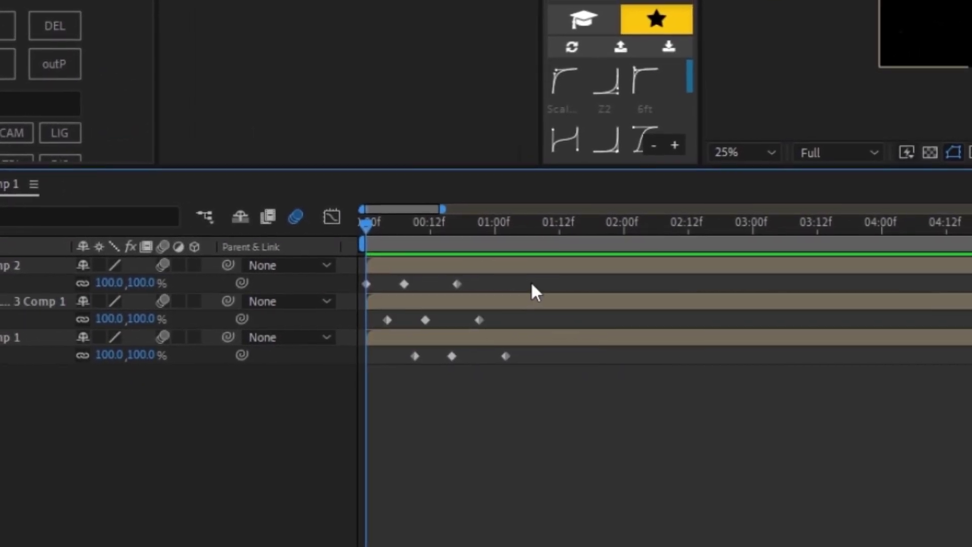
mouse_move(535, 280)
left_mouse_down()
mouse_move(456, 306)
mouse_move(373, 371)
left_mouse_up()
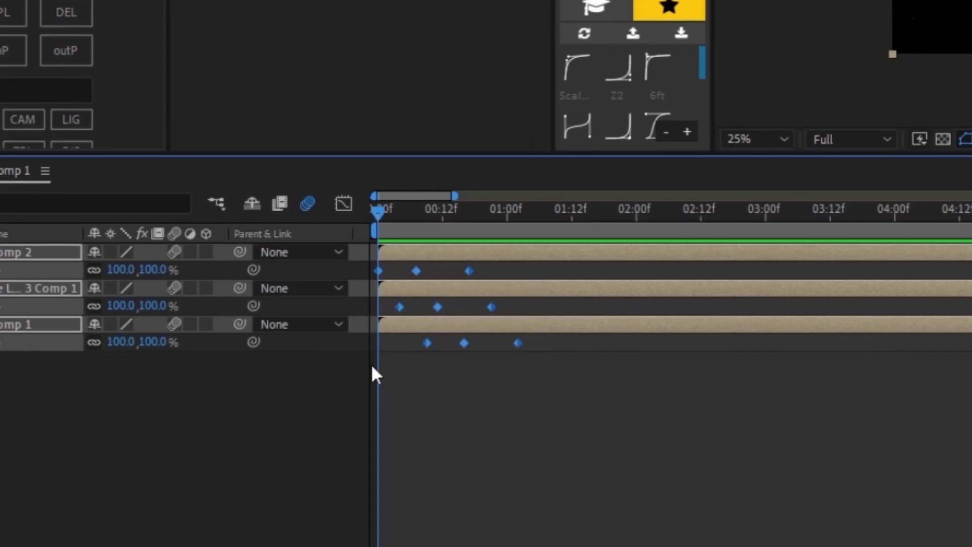
key("F9")
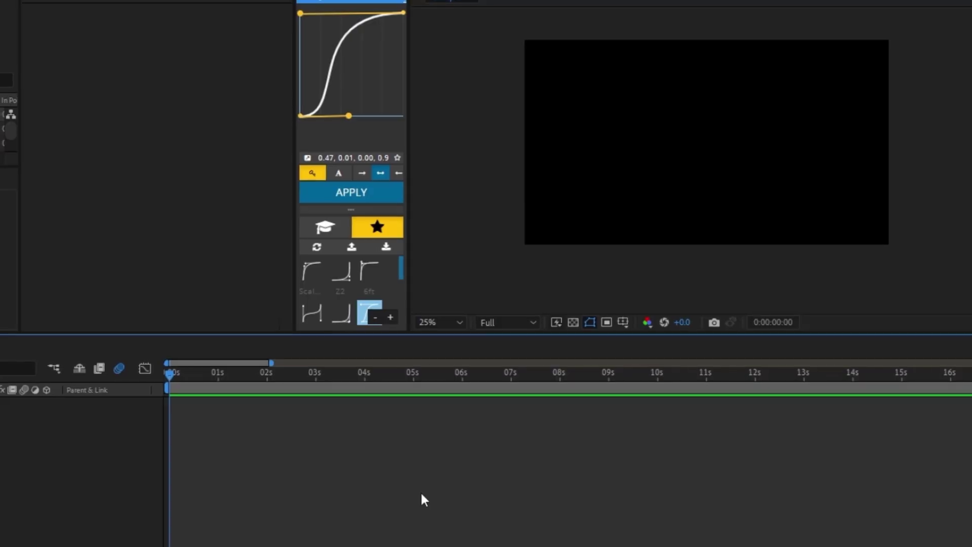
Create a full-frame white solid, White Solid 1.
key("ctrl+y")
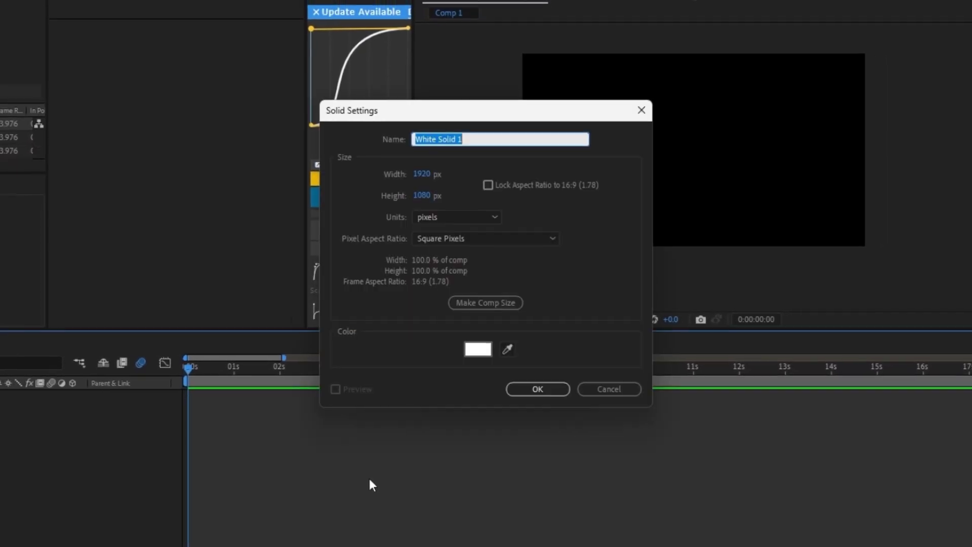
left_click(540, 424)
key("ctrl+space")
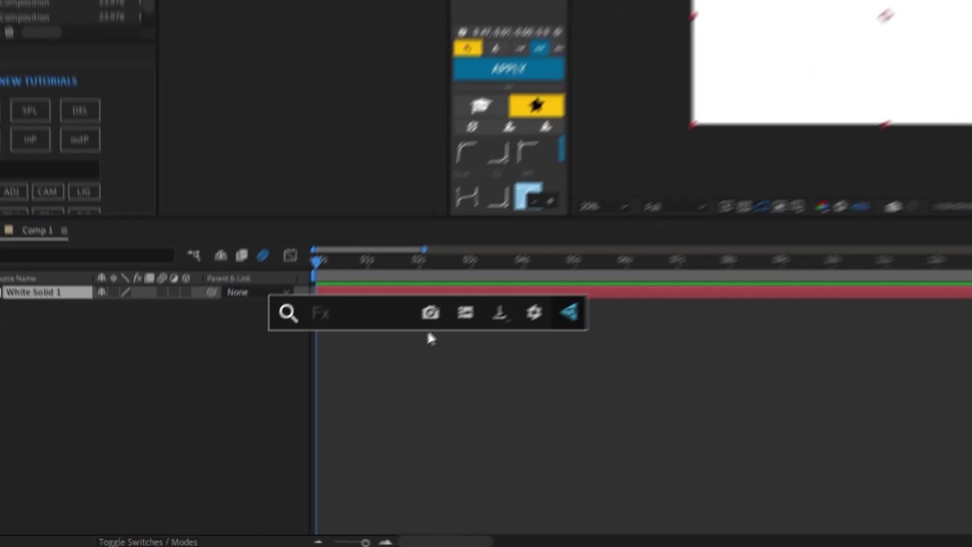
Apply Gradient Ramp to White Solid 1 with a magenta #D92AC6 start colour.
type("grad")
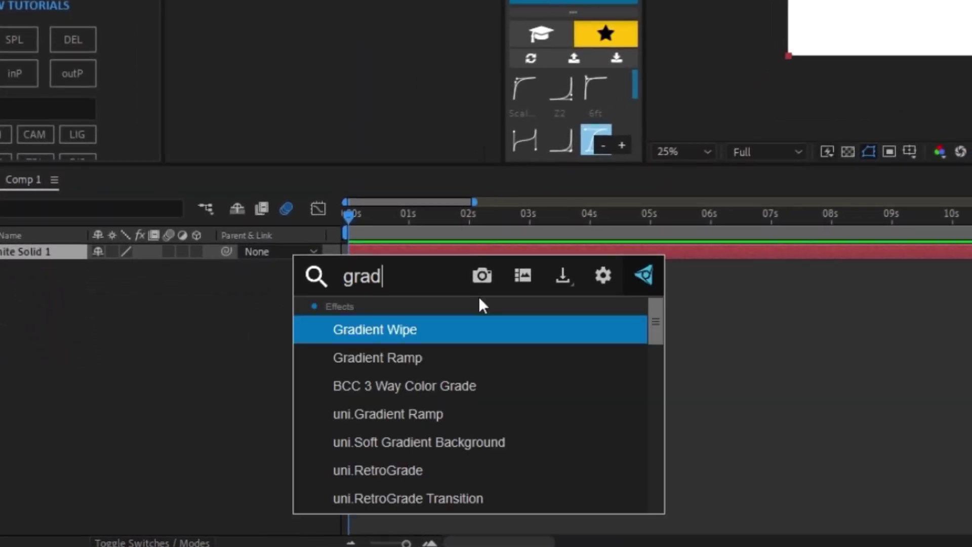
left_click(460, 365)
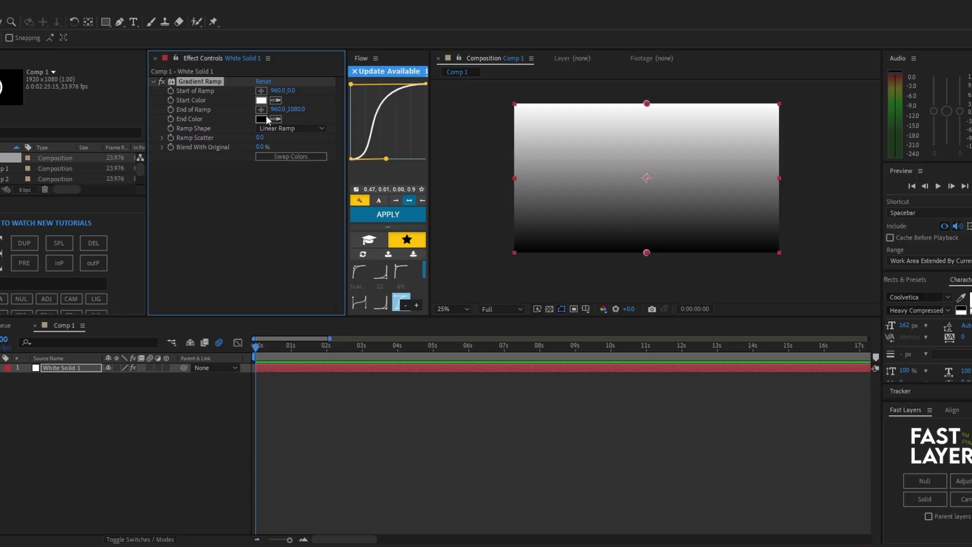
left_click(261, 100)
left_click_drag(413, 334, 415, 300)
left_click(381, 300)
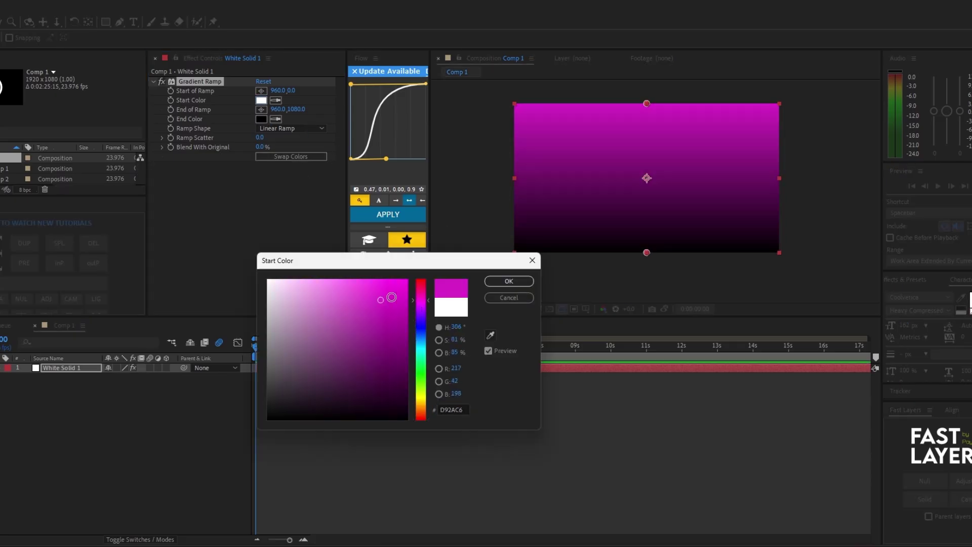
left_click(509, 281)
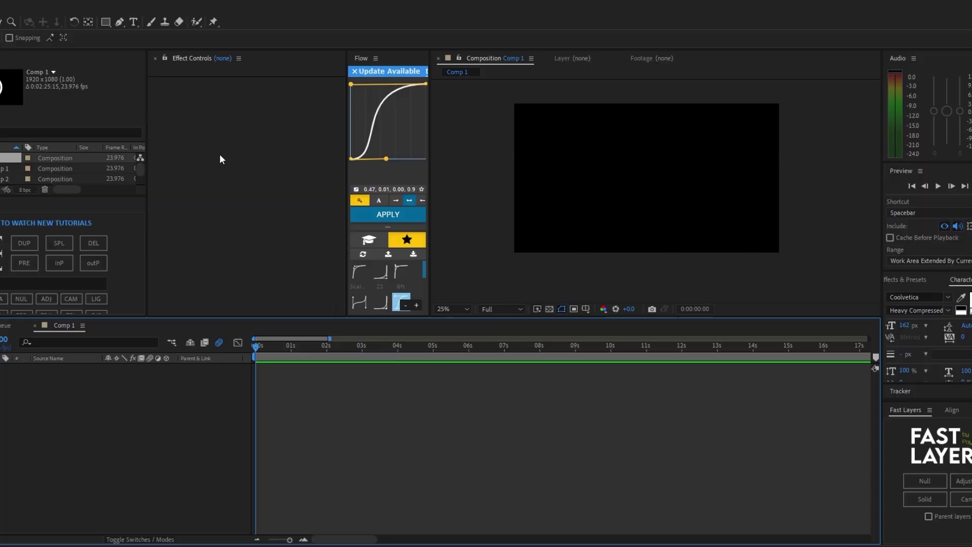
Draw a wave path with the Pen tool, remove its fill and thicken the white stroke.
left_click(119, 22)
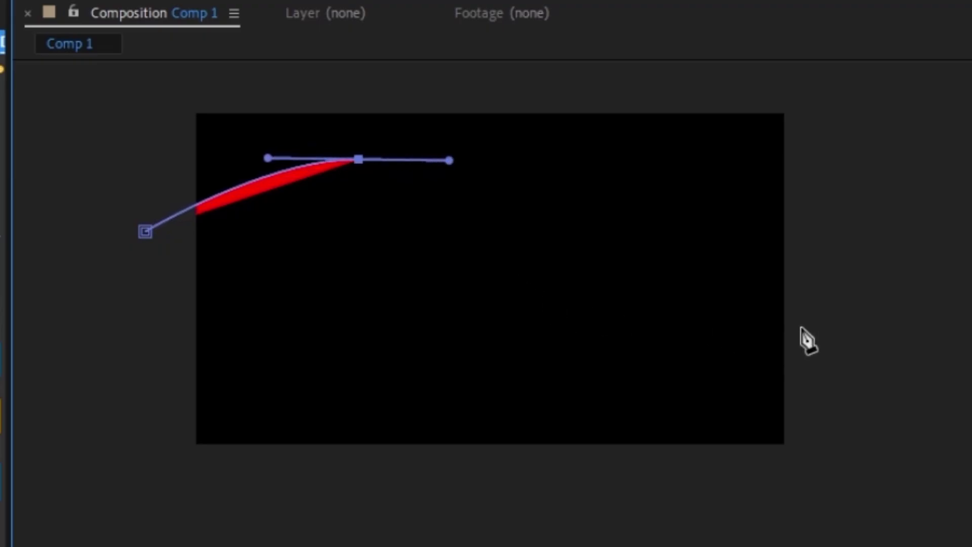
left_click_drag(799, 325, 945, 322)
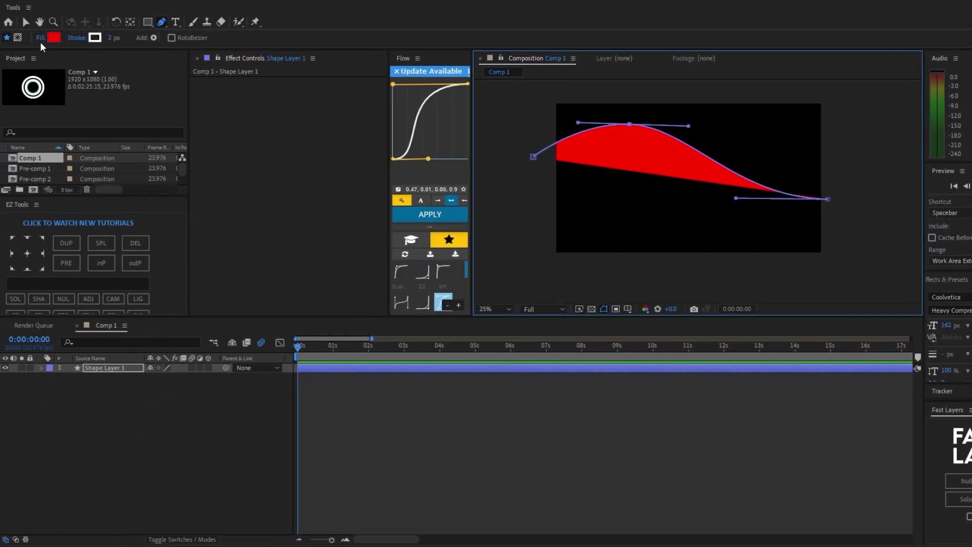
left_click(41, 40)
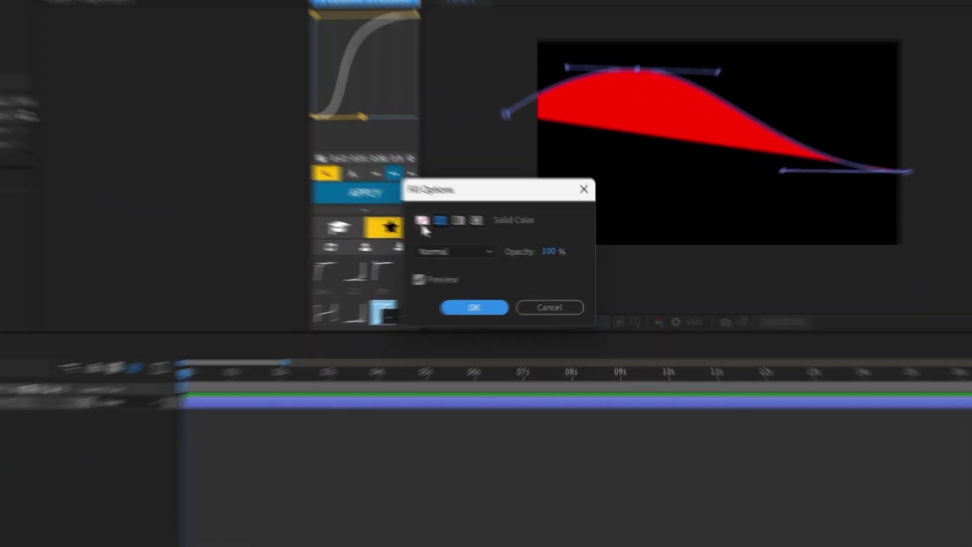
left_click(422, 222)
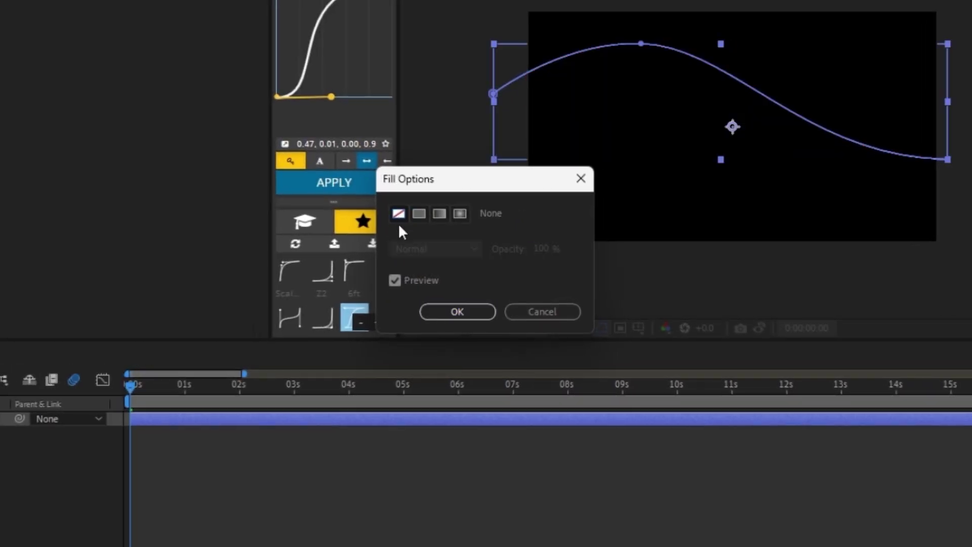
left_click(452, 312)
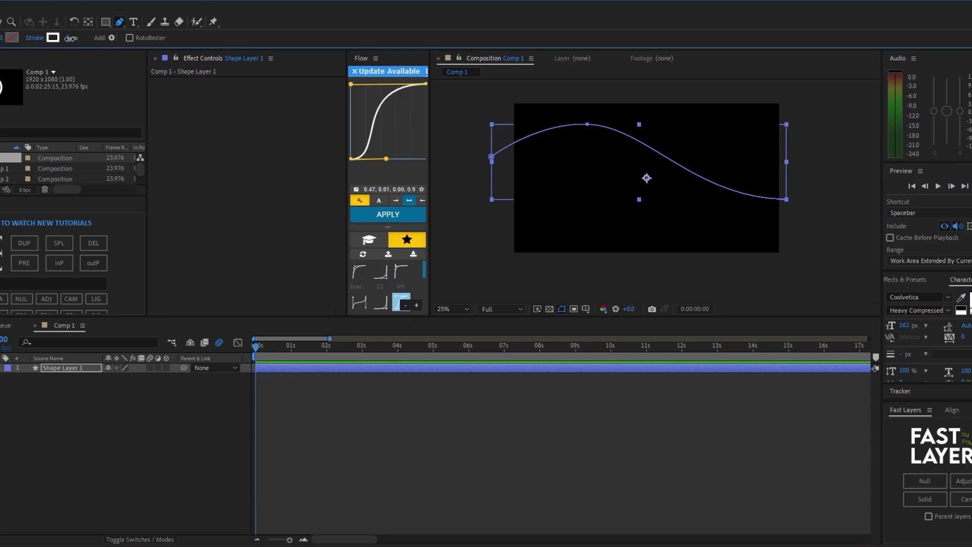
left_click_drag(70, 38, 104, 39)
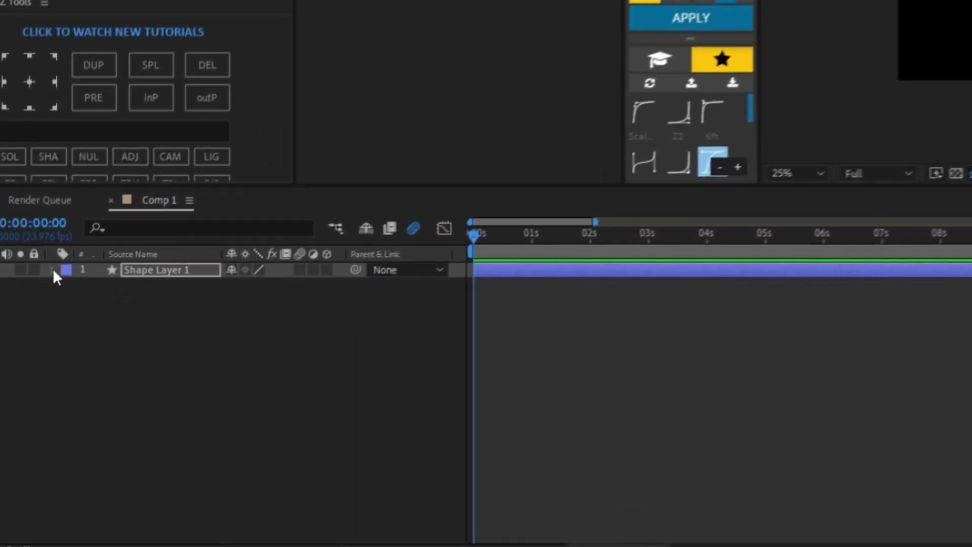
Add Trim Paths to Shape Layer 1 and keyframe End rising from 0% to draw the stroke on.
left_click(36, 298)
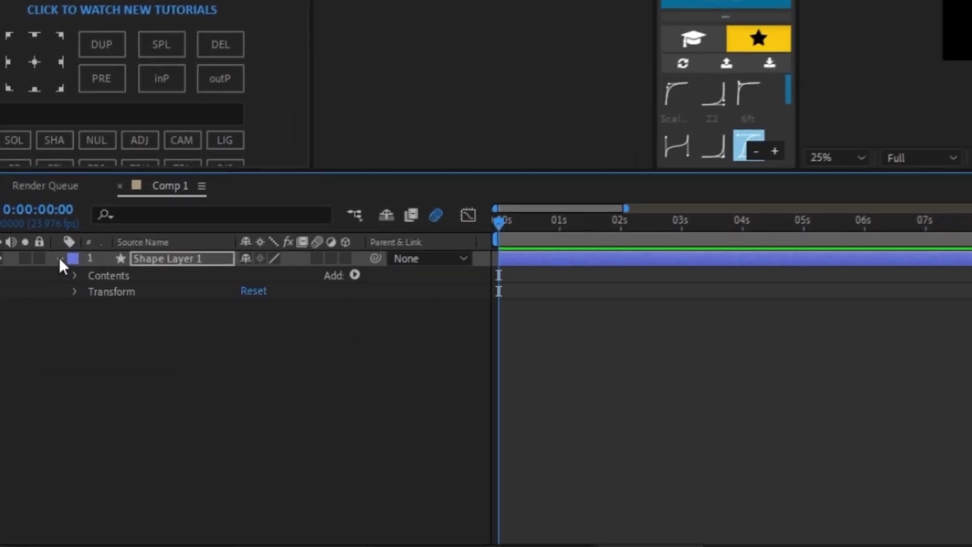
left_click(367, 268)
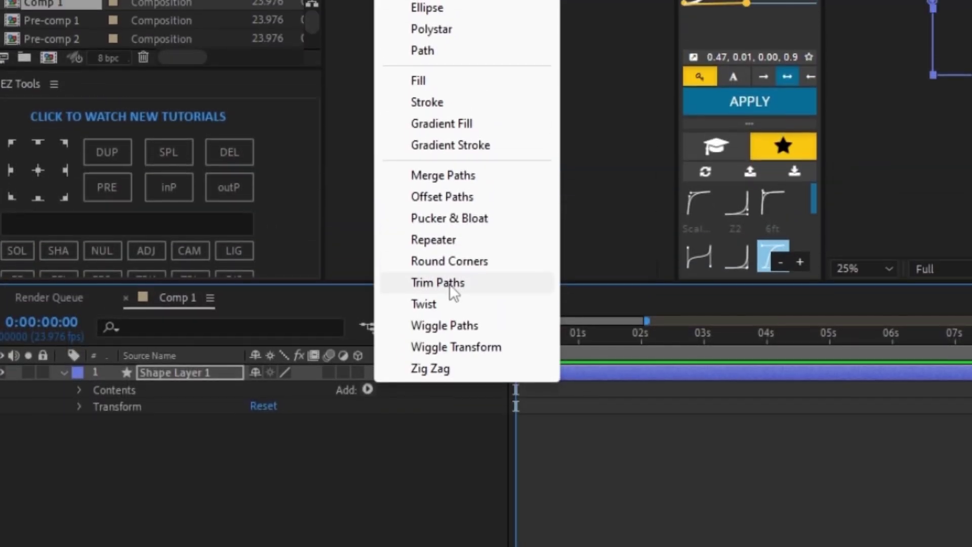
left_click(448, 163)
left_click(104, 337)
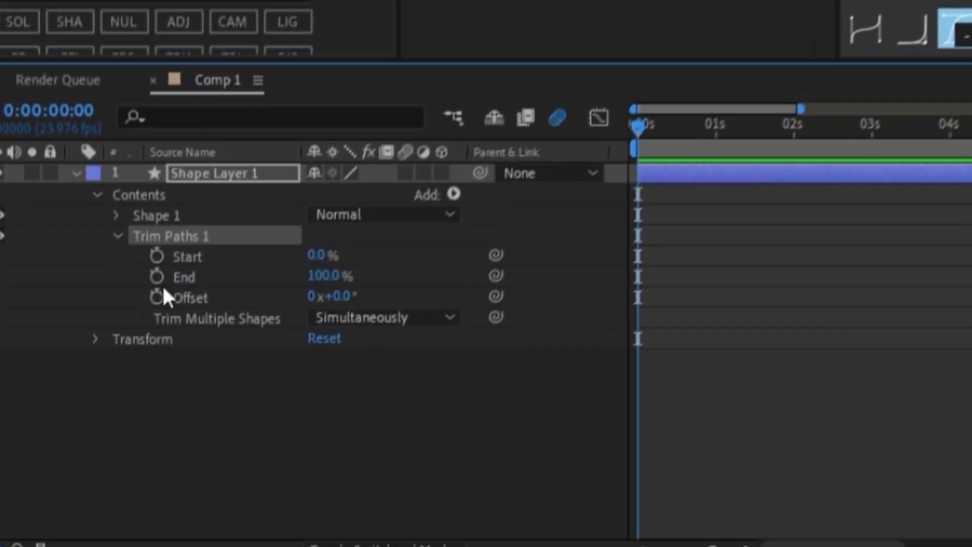
left_click(160, 262)
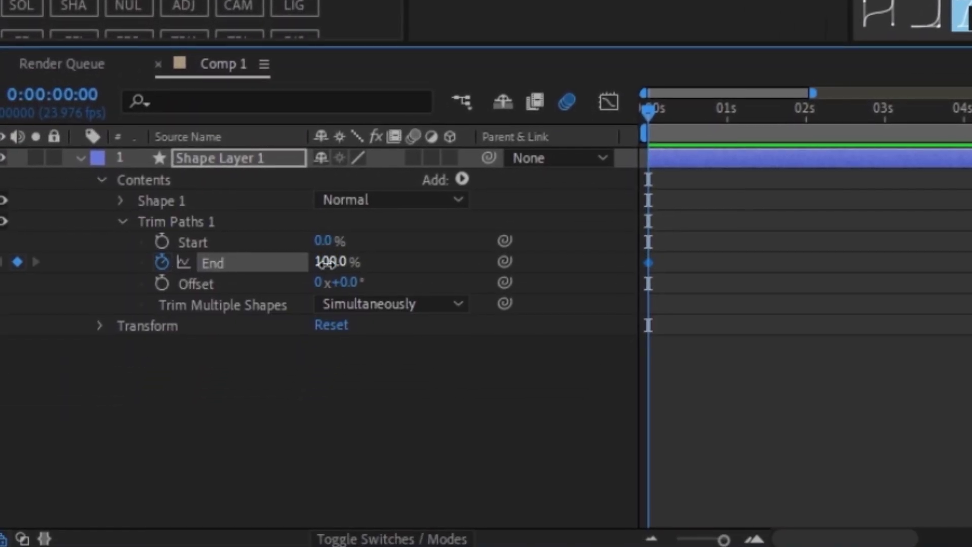
left_click_drag(326, 262, 176, 280)
left_click_drag(652, 111, 684, 113)
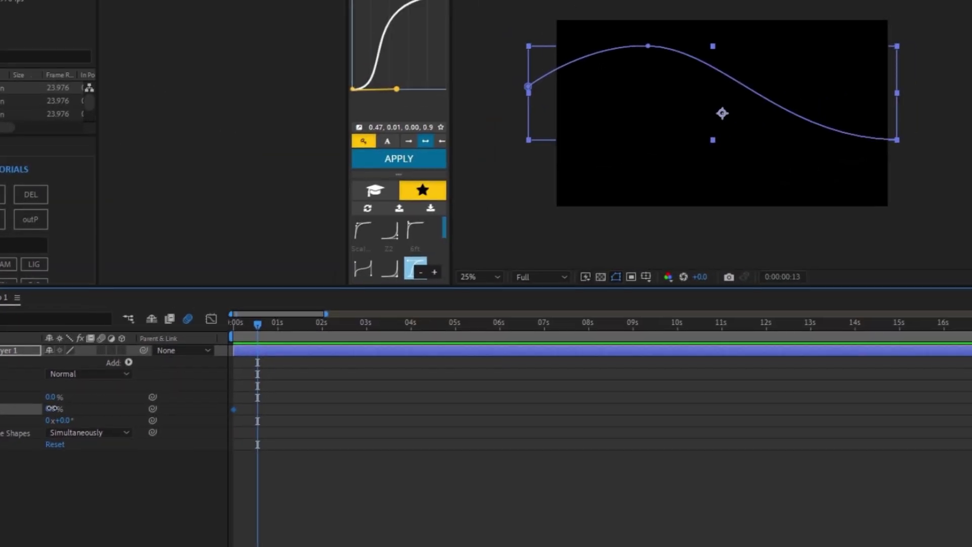
left_click_drag(54, 409, 199, 409)
key("space")
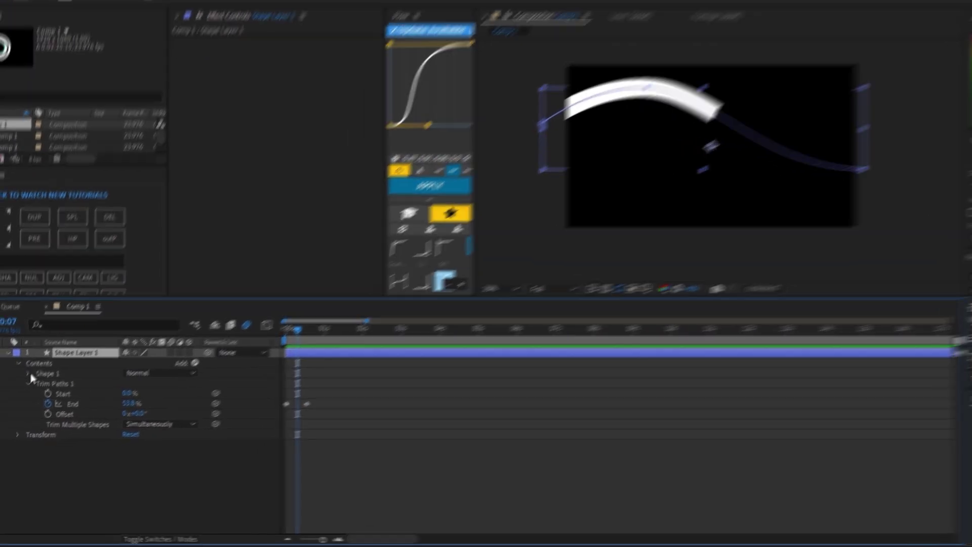
left_click(19, 386)
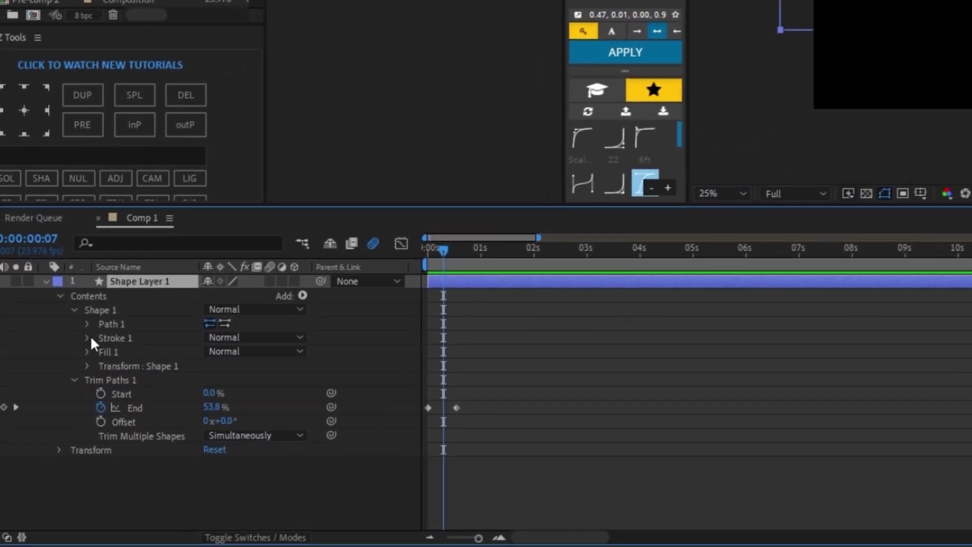
Set Stroke 1's Taper End Length to 100% so the wave narrows to a point.
left_click(28, 405)
scroll(126, 405, "down", 3)
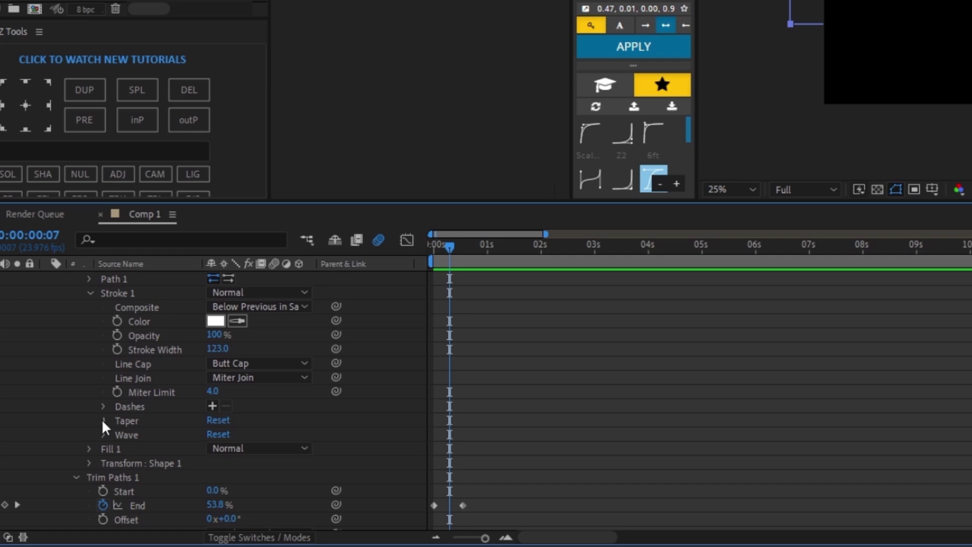
left_click(103, 419)
scroll(172, 423, "down", 3)
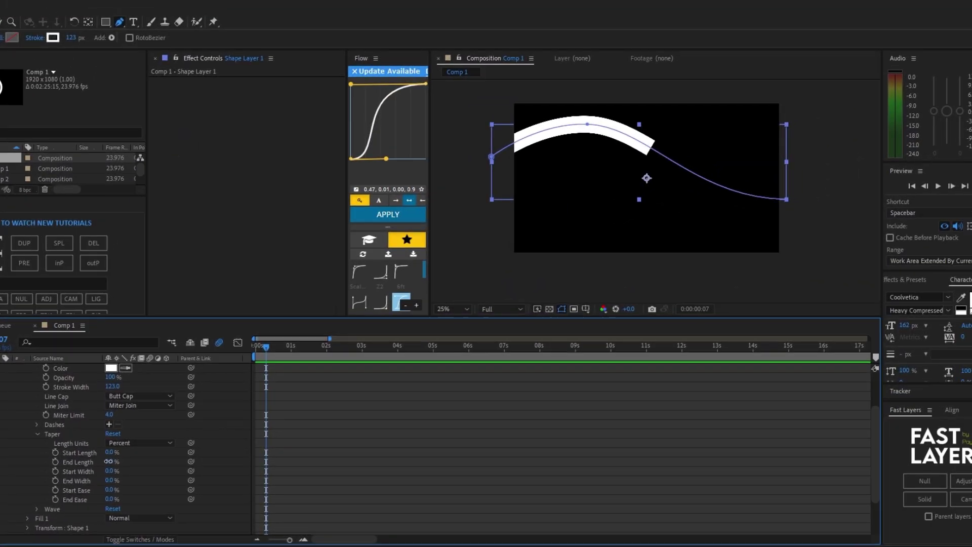
mouse_move(109, 461)
left_mouse_down()
mouse_move(133, 461)
mouse_move(59, 450)
left_mouse_up()
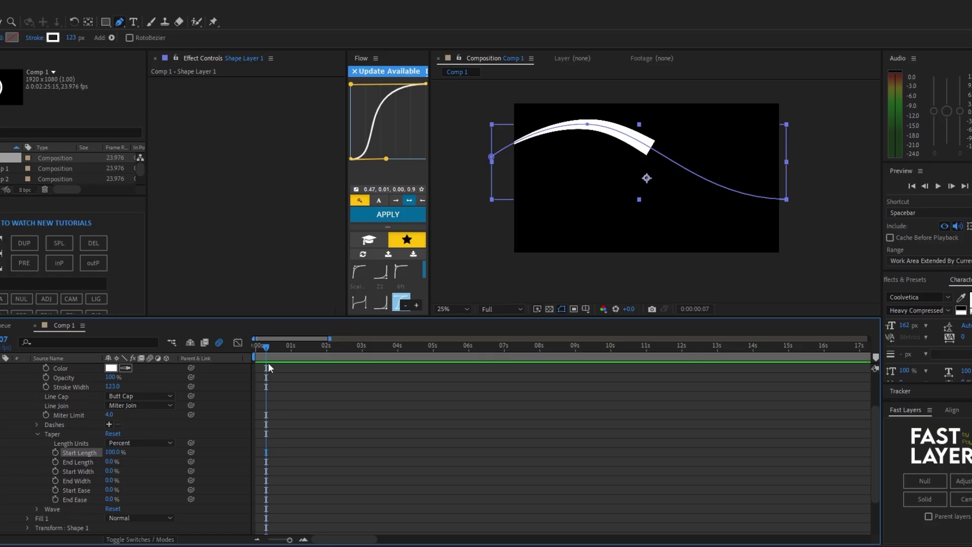
left_click_drag(266, 363, 258, 354)
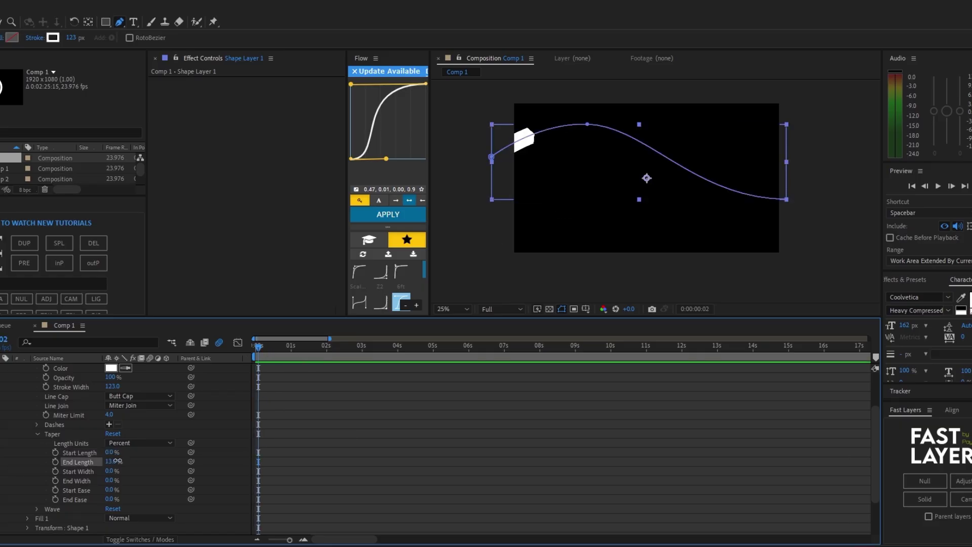
left_click_drag(108, 460, 167, 458)
left_click(255, 347)
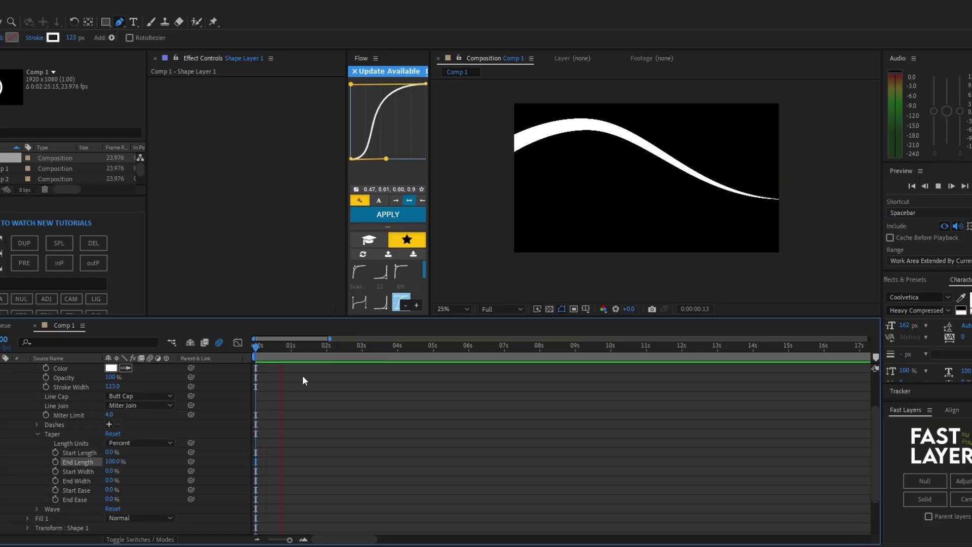
left_click(117, 461)
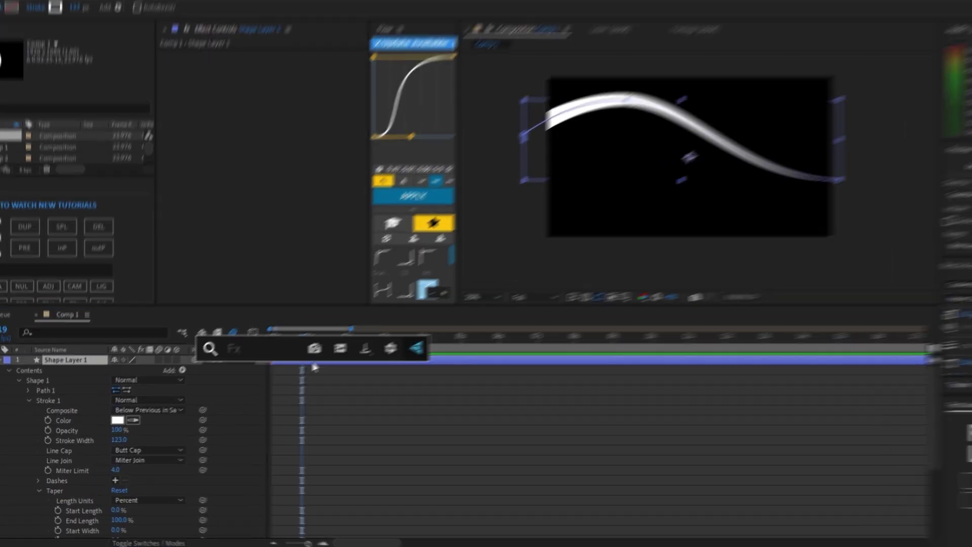
Colour the wave with a white-to-green Gradient Ramp, preview it, and show only animated properties.
key("ctrl+space")
type("grad")
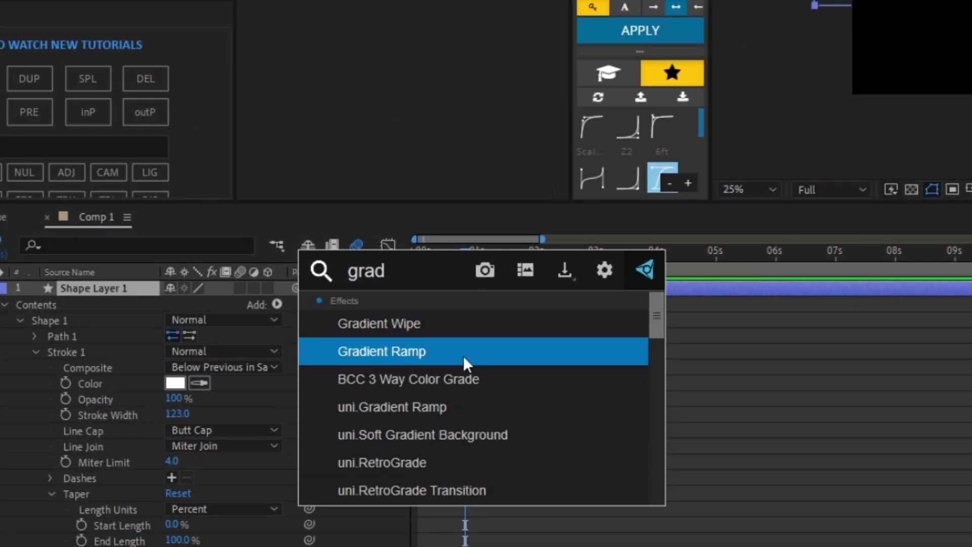
left_click(464, 355)
left_click(508, 281)
left_click(262, 100)
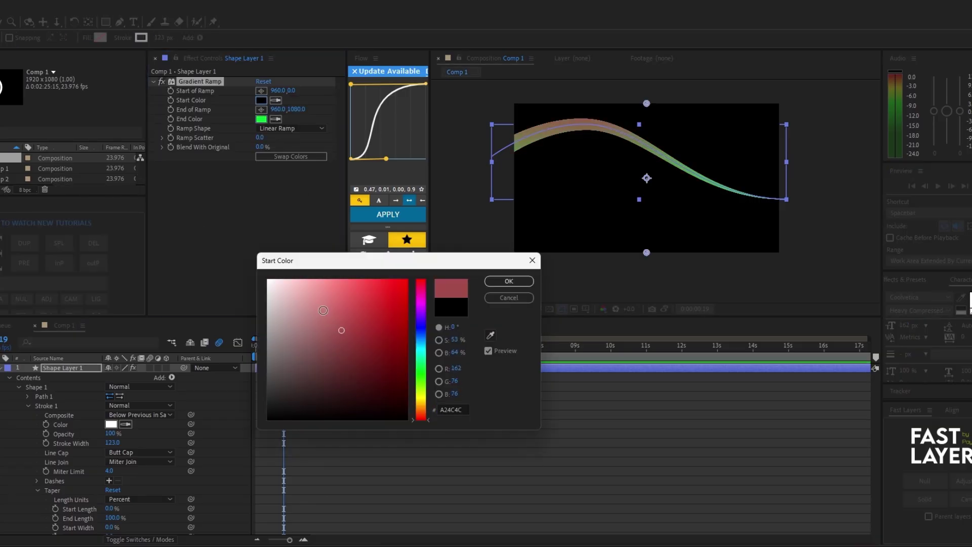
left_click(268, 280)
left_click(509, 281)
key("space")
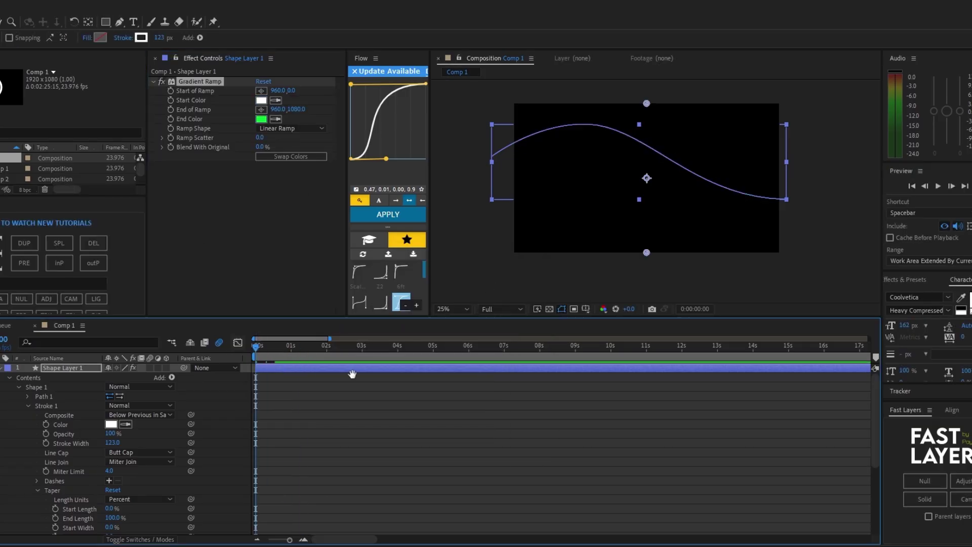
key("space")
key("u")
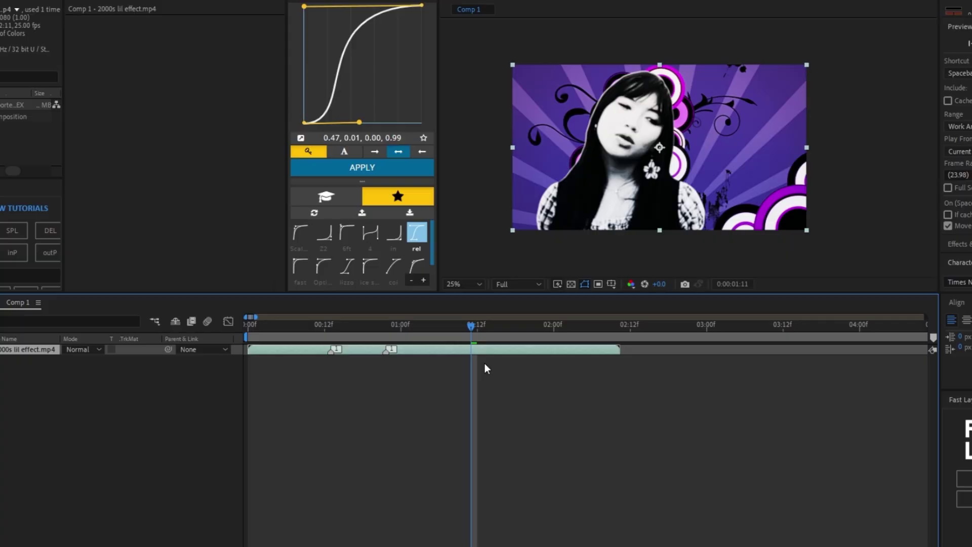
Apply S_JpegDamage to the footage and raise its Quality to about 0.194.
key("ctrl+space")
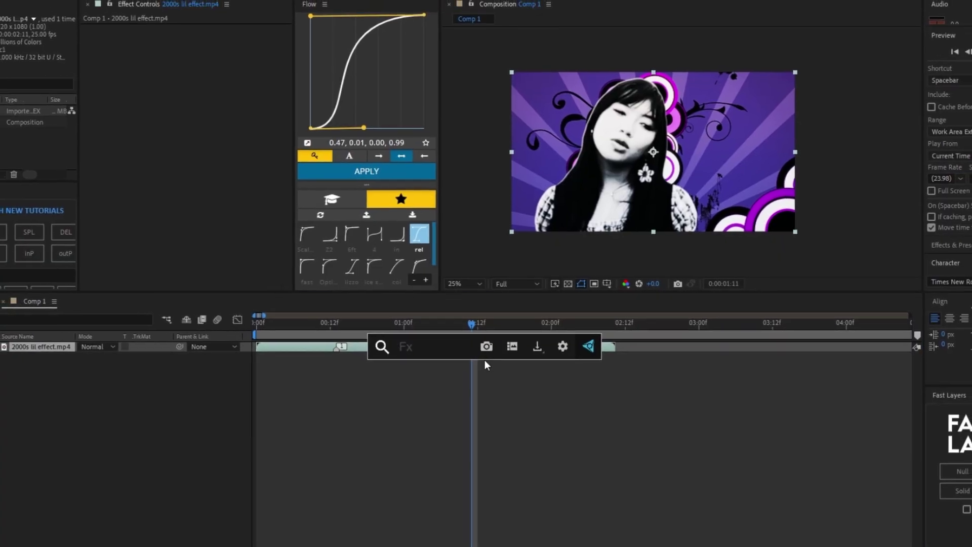
type("Sj")
key("Return")
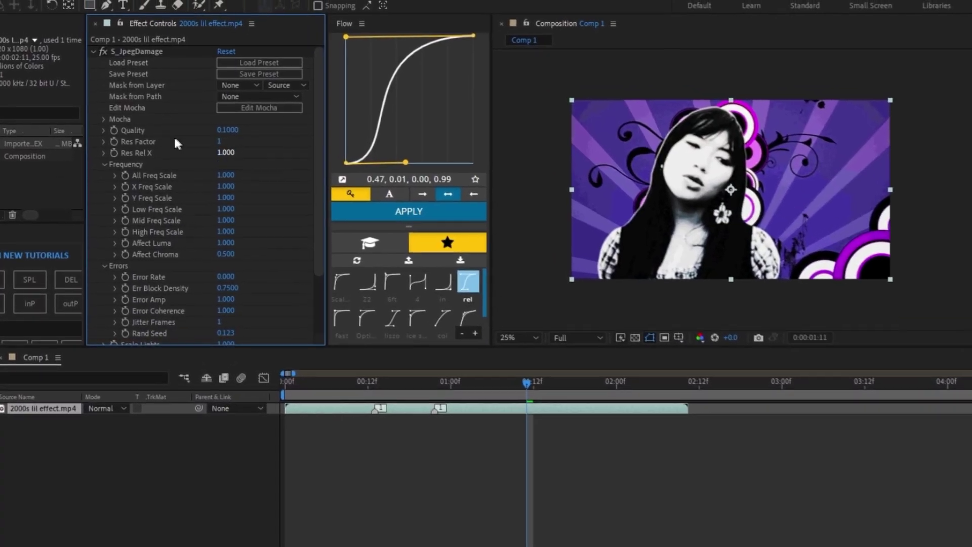
left_click_drag(234, 133, 287, 133)
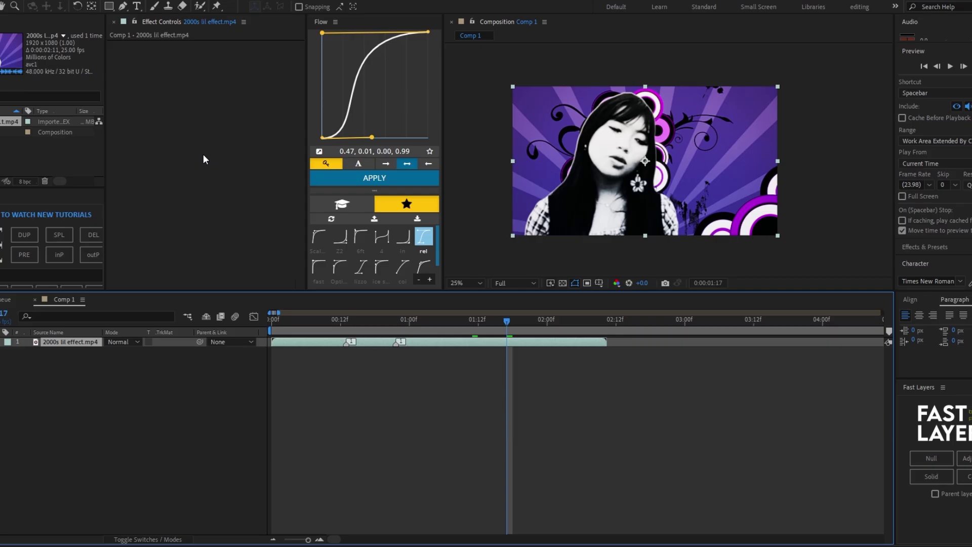
Apply Mosaic to the footage with 200 horizontal and 200 vertical blocks.
key("ctrl+space")
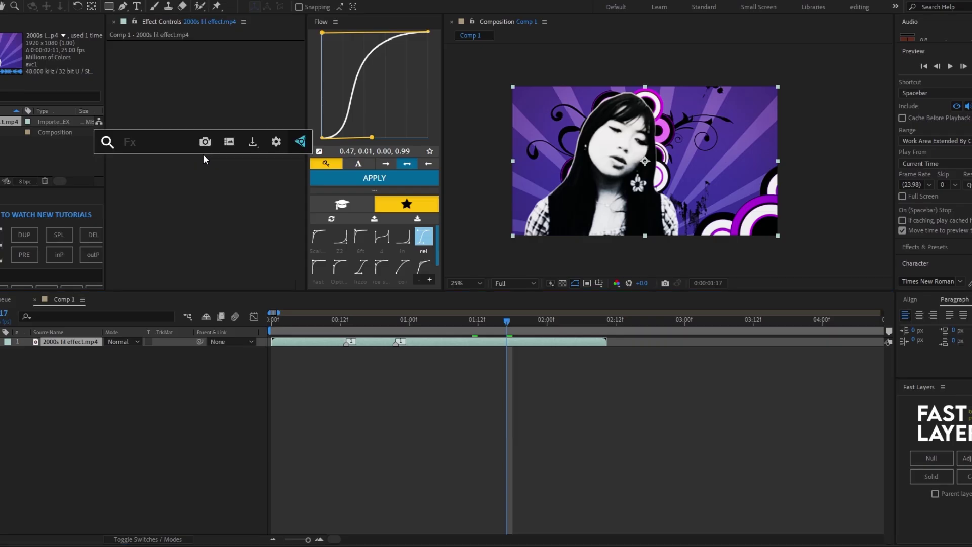
type("mos")
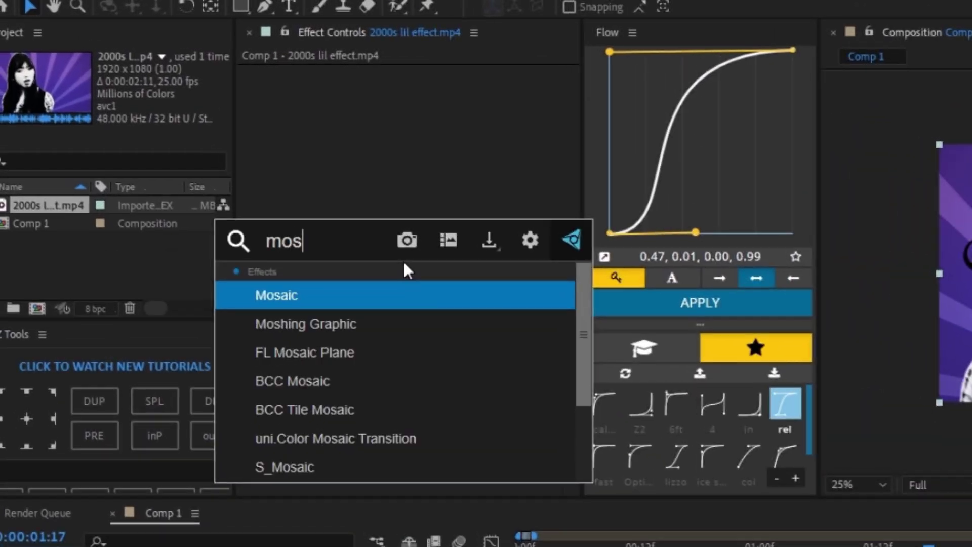
key("Return")
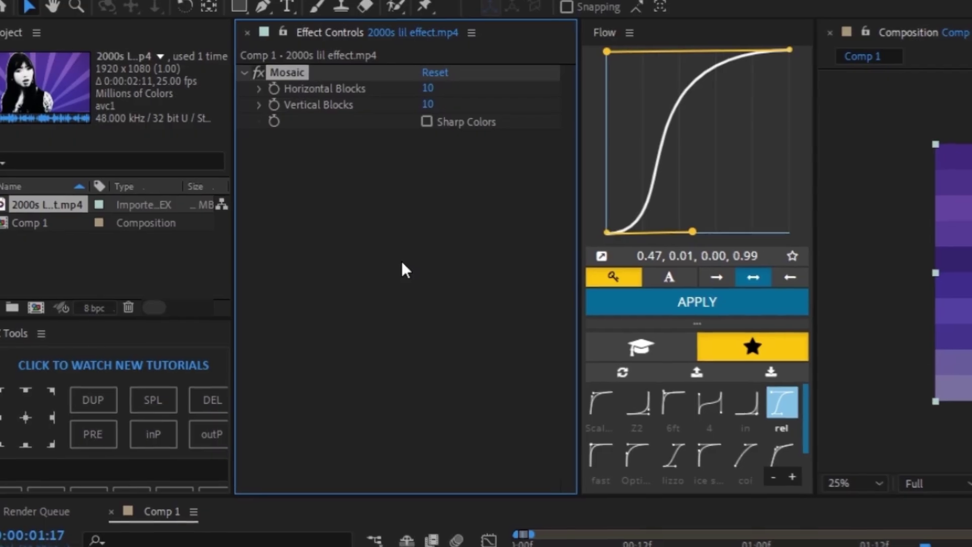
left_click(205, 65)
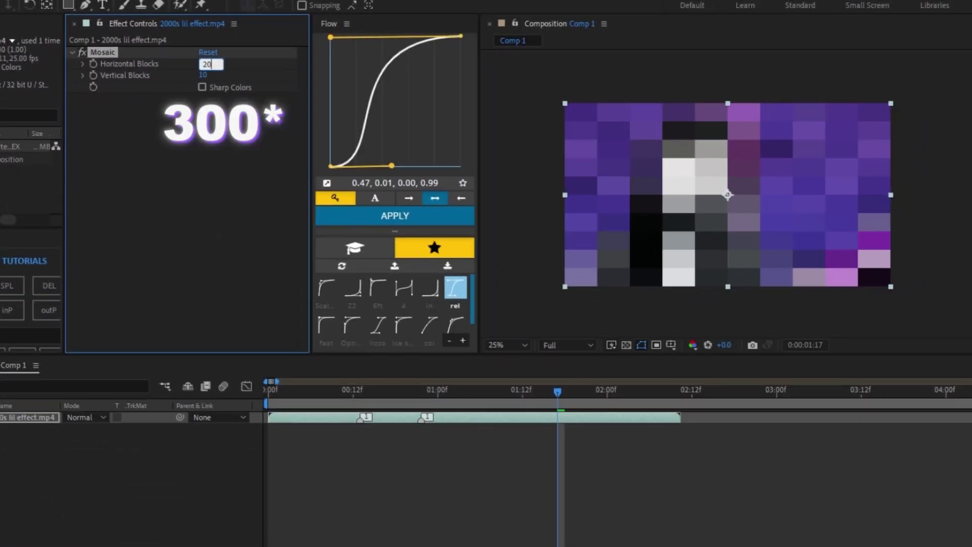
type("200")
key("Return")
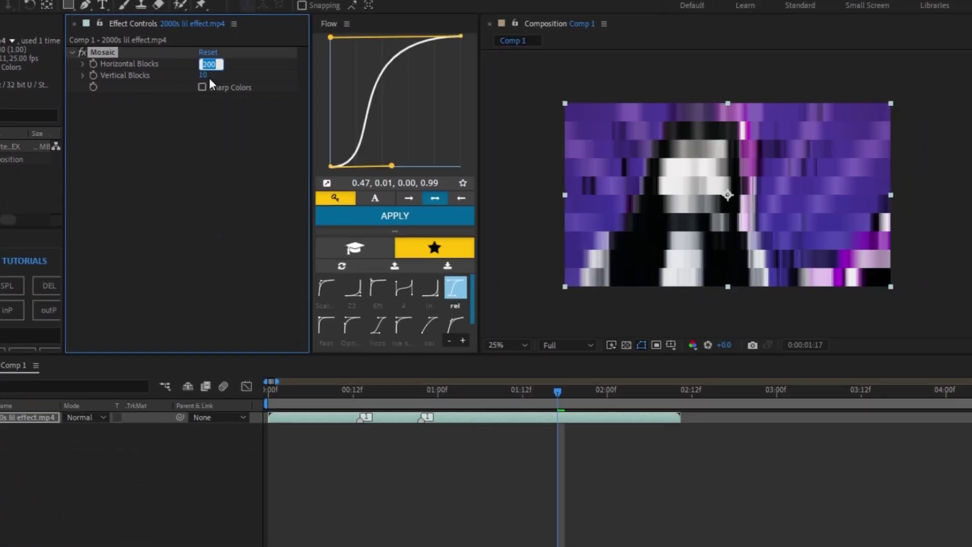
key("Tab")
type("200")
key("Return")
Add the Add Grain effect to the footage.
key("ctrl+space")
type("ad")
key("Return")
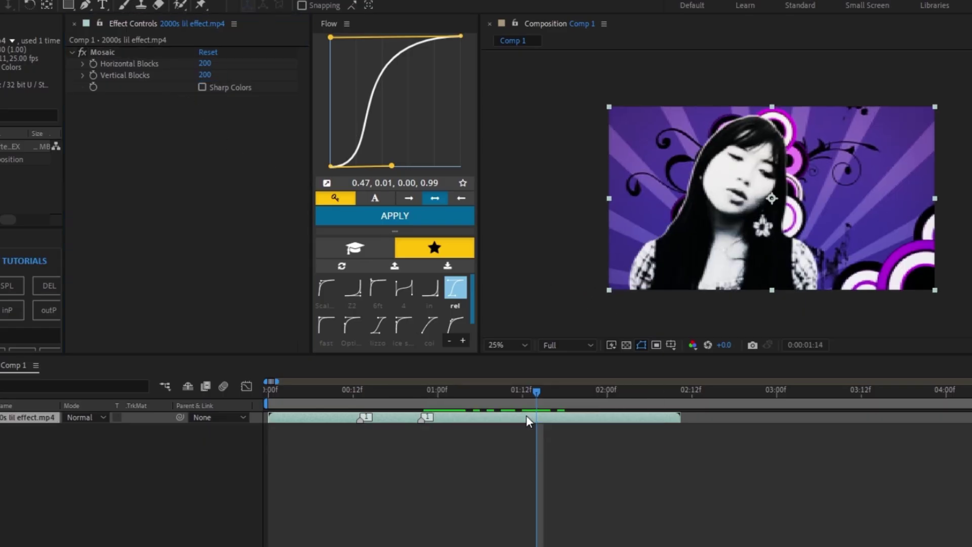
Set Add Grain viewing mode to Final Output and add Fast Box Blur with radius 2.
left_click(218, 110)
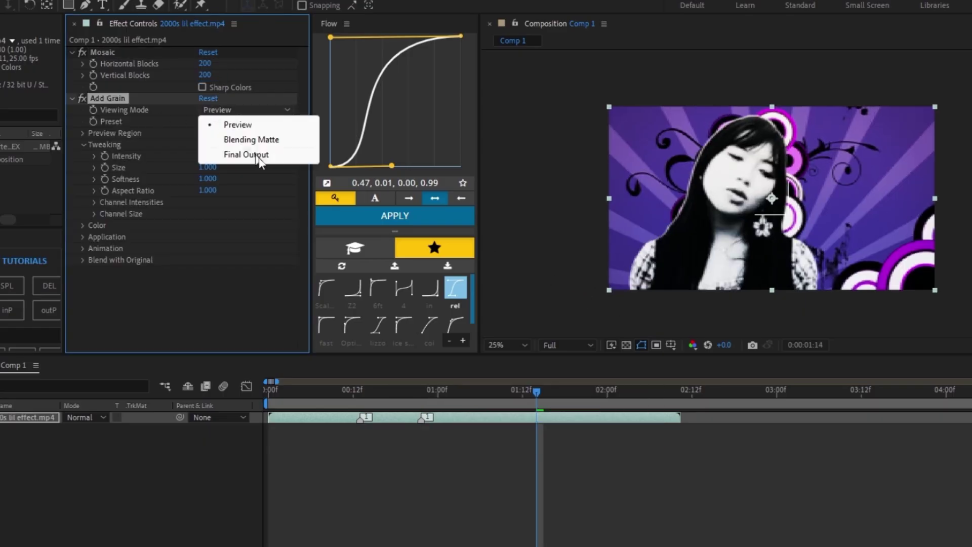
left_click(243, 153)
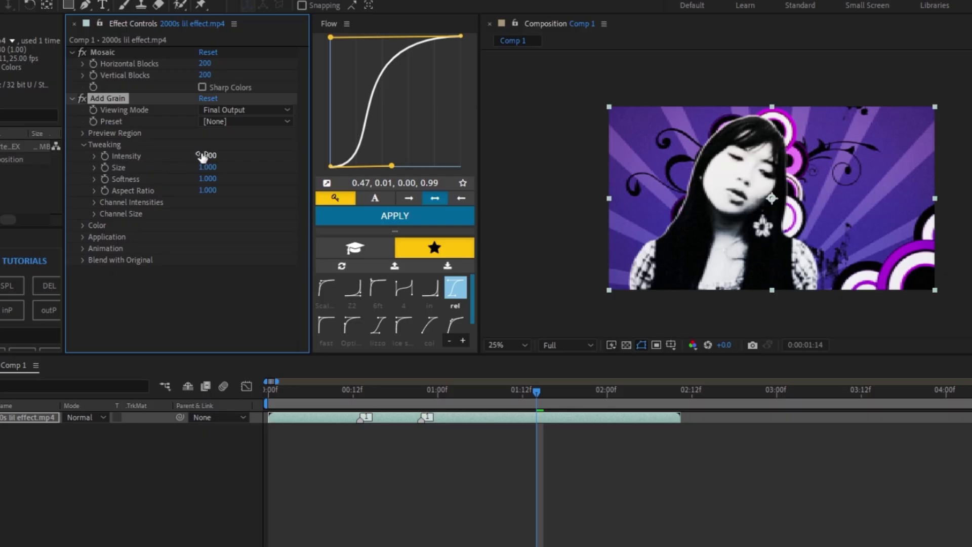
key("ctrl+space")
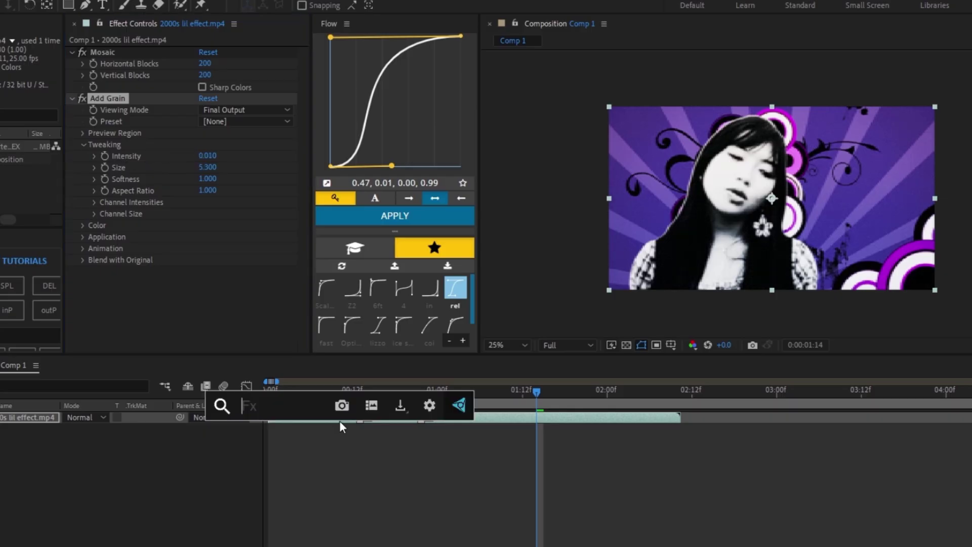
type("fast")
key("Return")
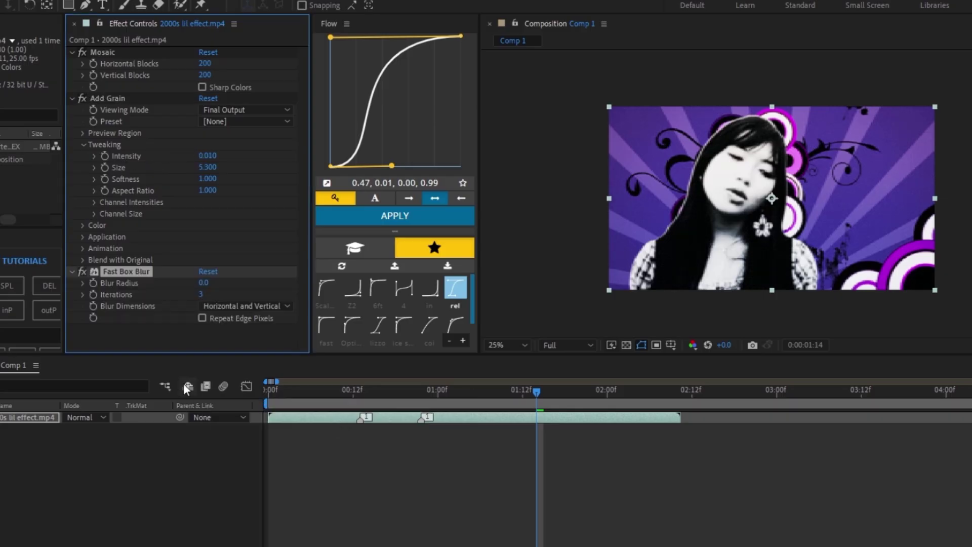
type("20")
key("Return")
Add Sharpen with Amount 129, then deselect and scrub back to review the footage.
left_click(397, 420)
key("ctrl+space")
type("sha")
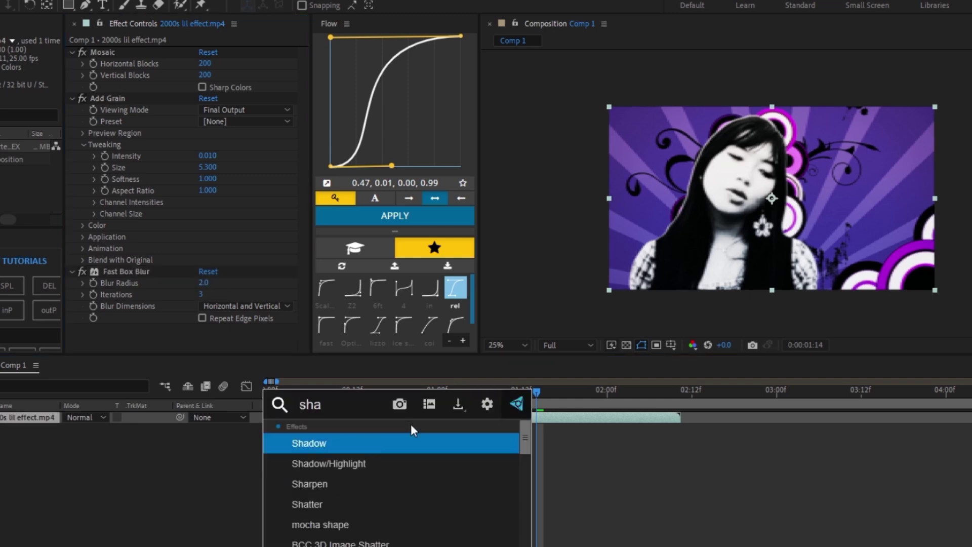
type("rp")
key("Return")
left_click(201, 343)
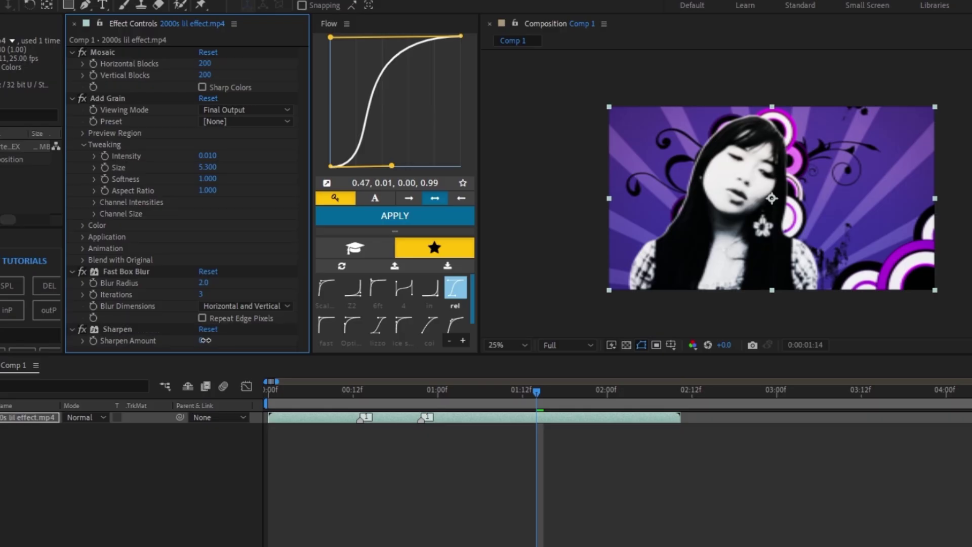
left_click_drag(205, 339, 229, 342)
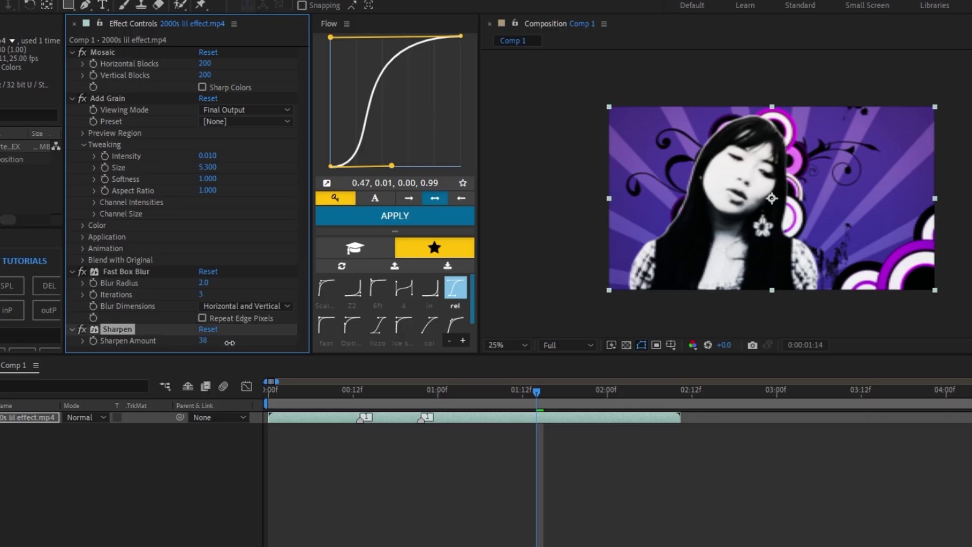
left_click(314, 429)
key("F4")
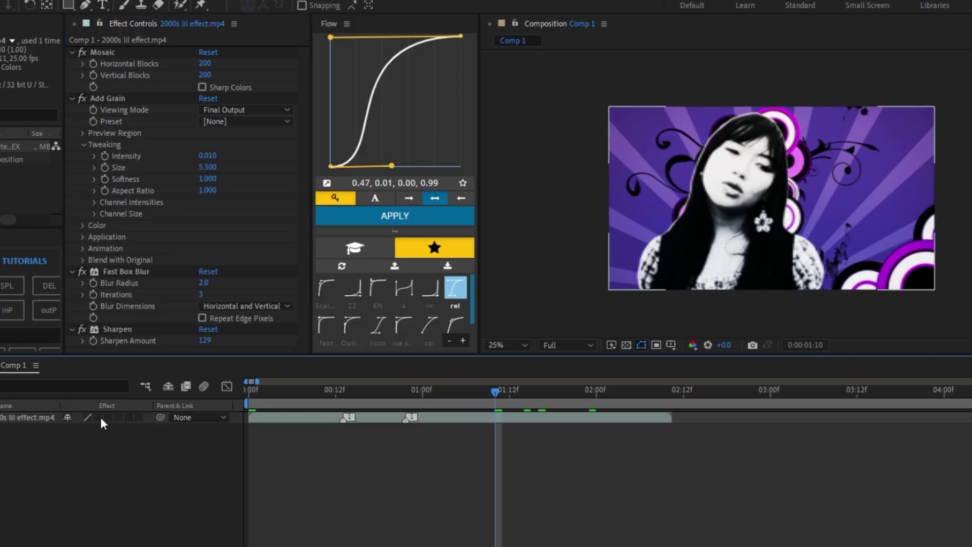
left_click_drag(491, 391, 328, 390)
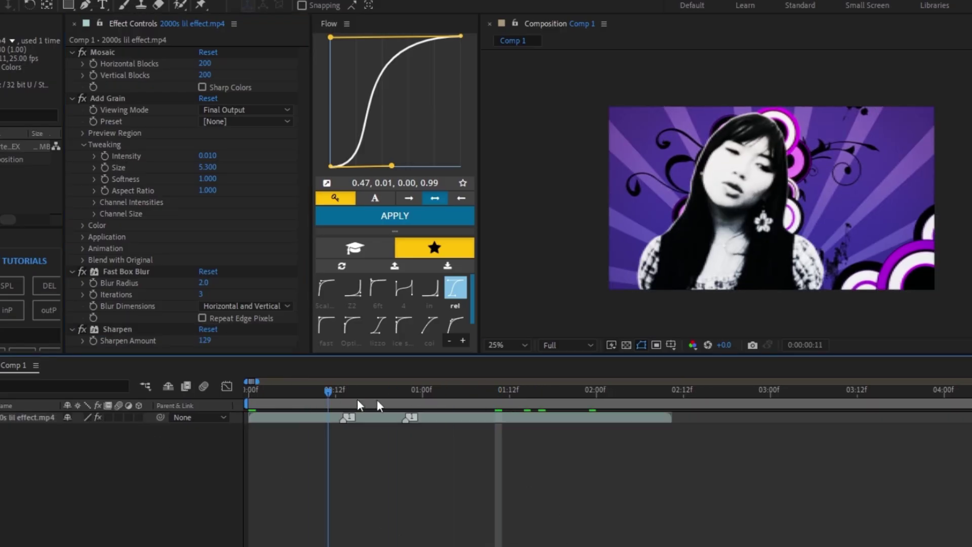